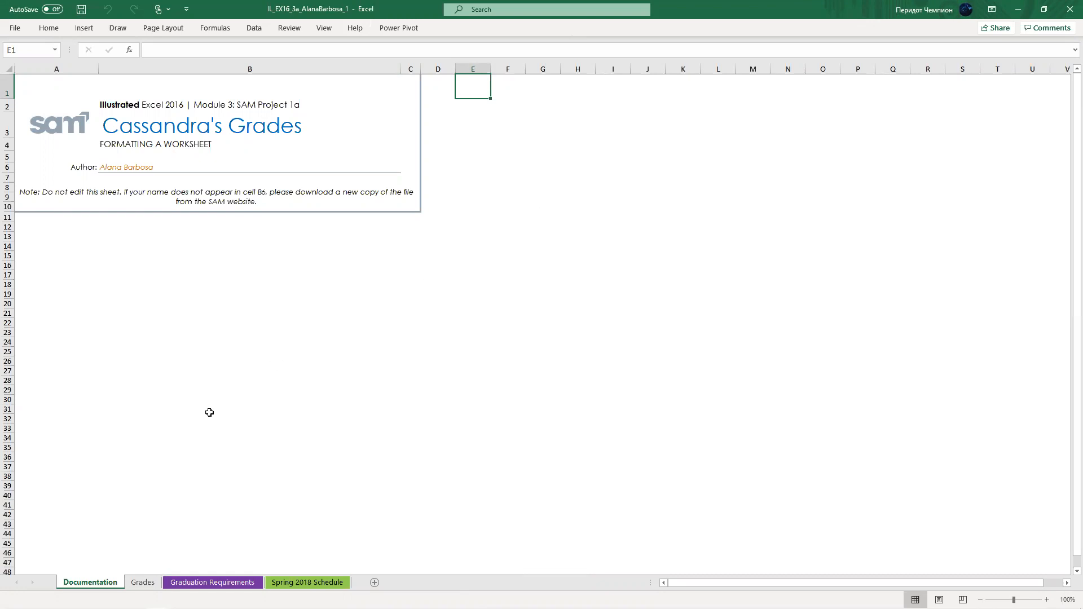
Open the Grades worksheet and AutoFit the width of column A to its contents
click(152, 583)
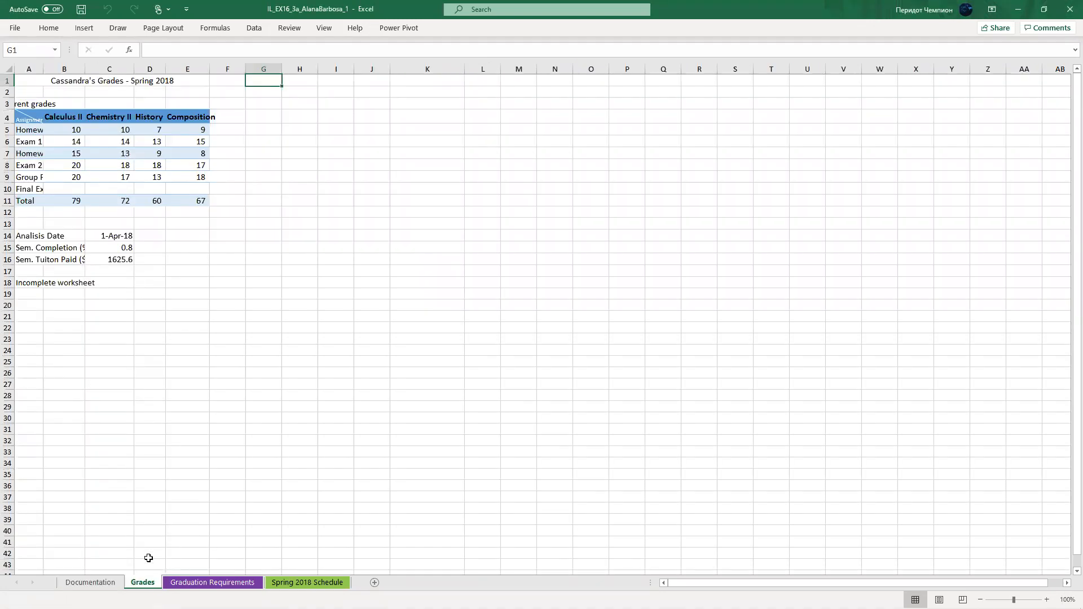
drag(750, 584, 751, 584)
drag(1076, 149, 1076, 150)
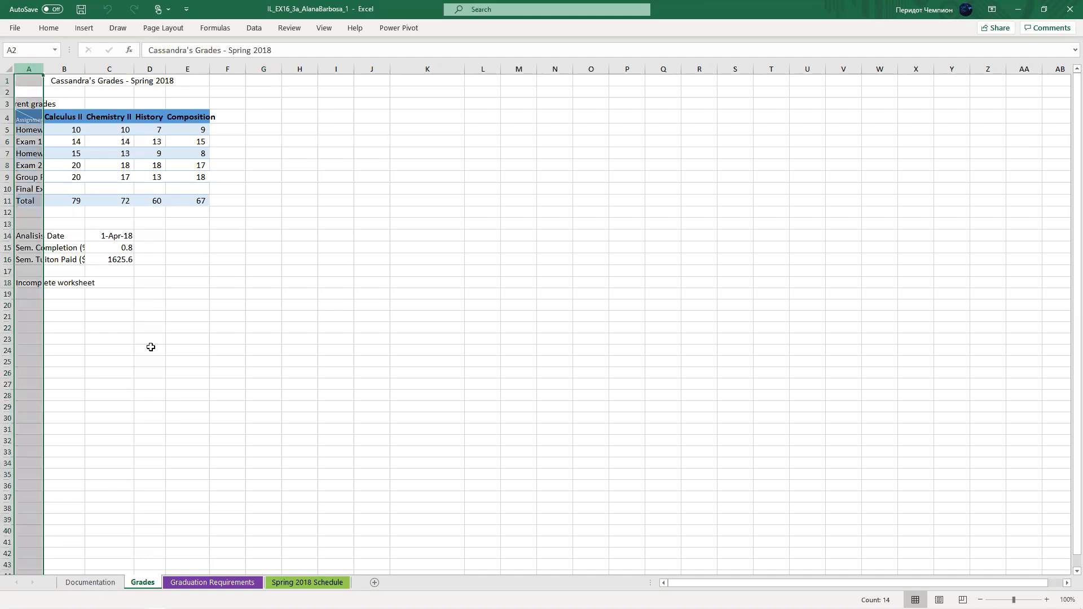
click(45, 30)
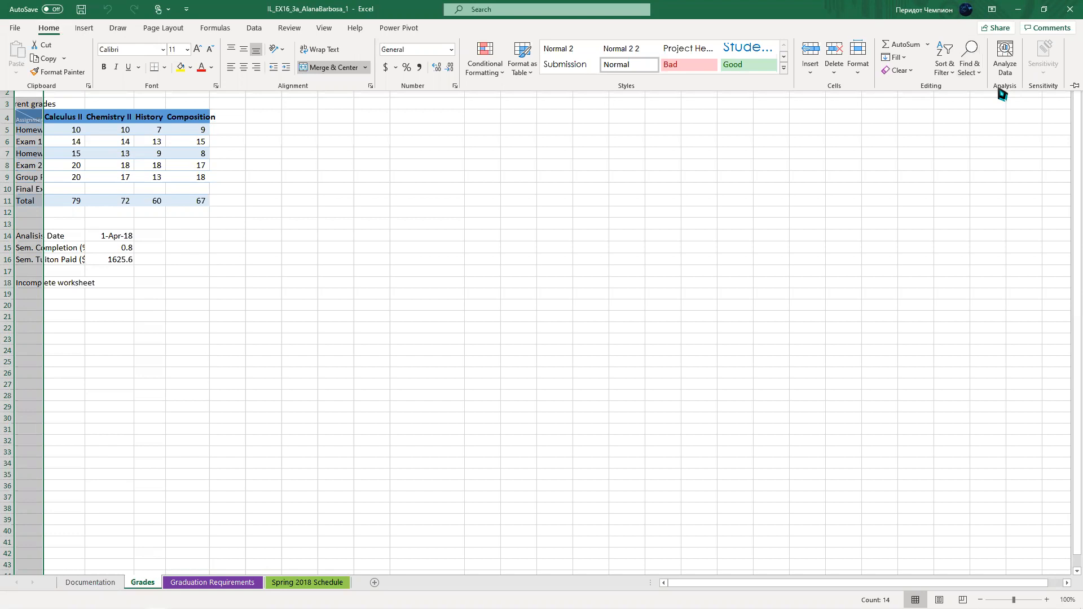
click(865, 73)
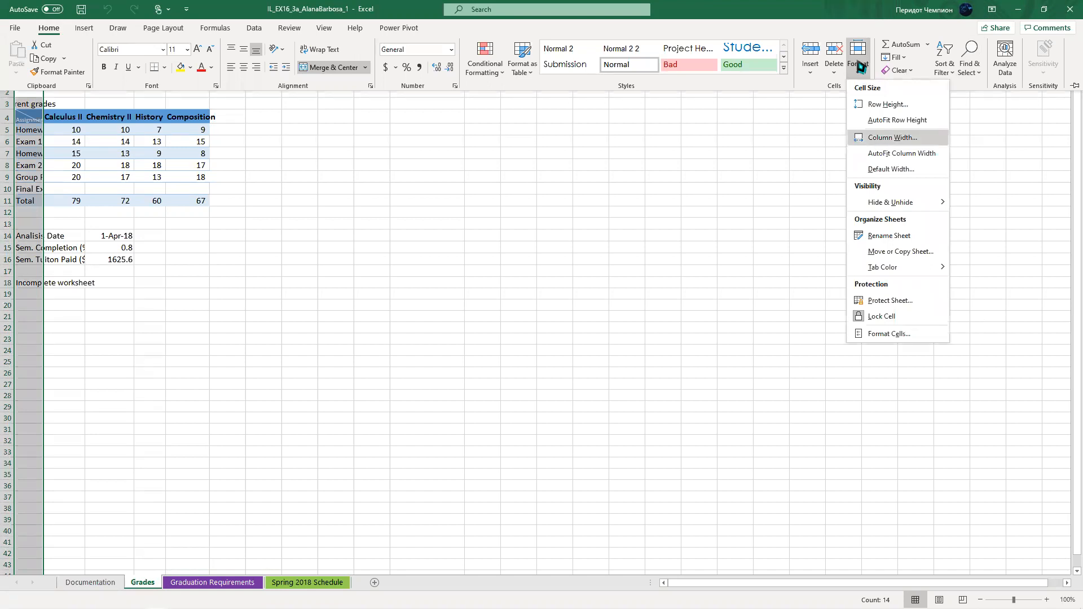
click(893, 157)
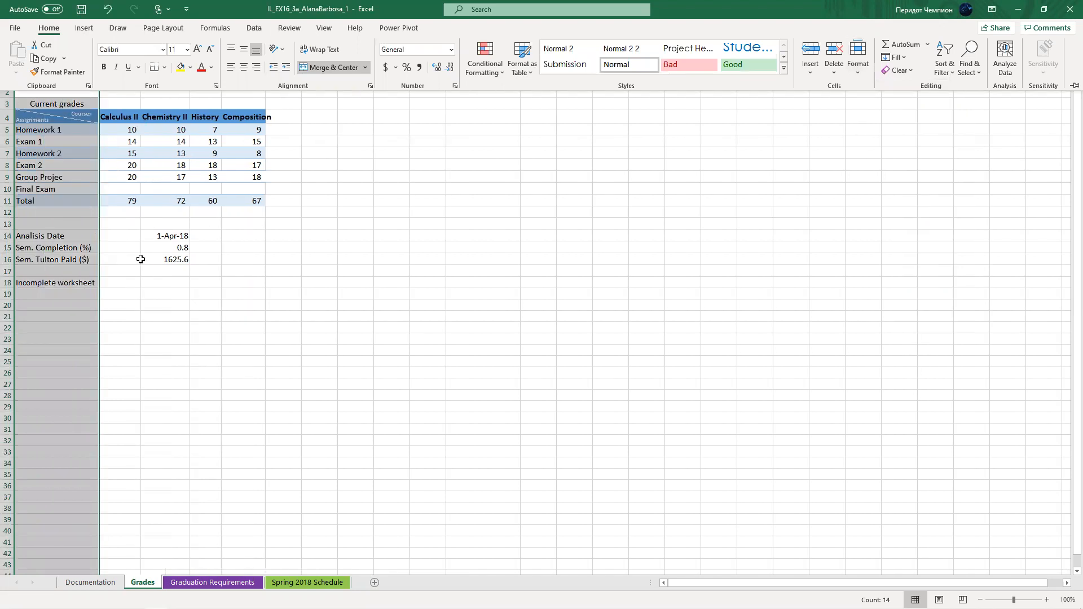
click(201, 285)
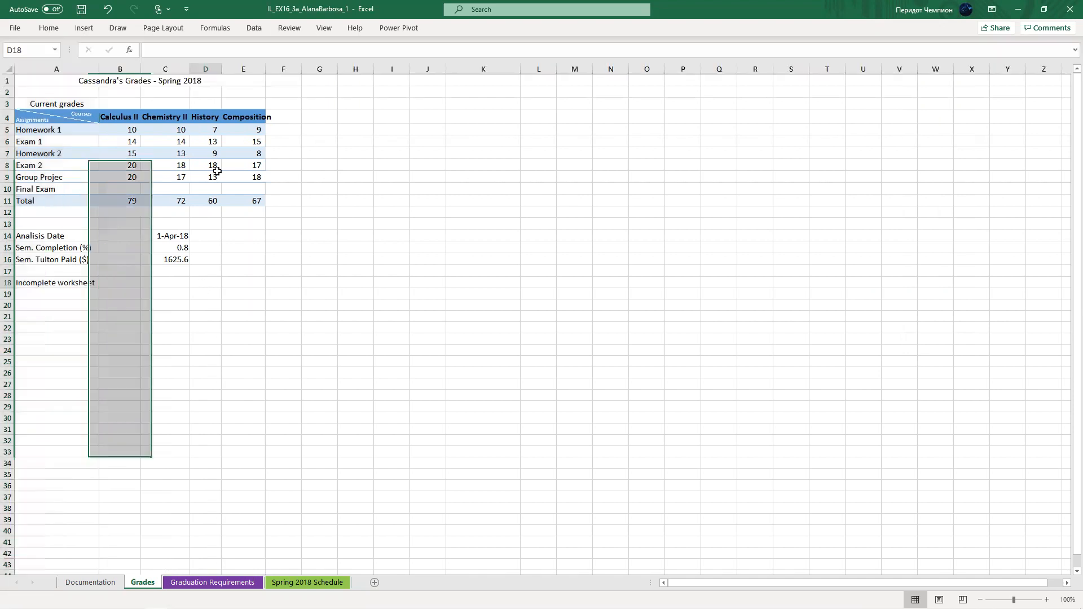
Set the width of column E, the Composition column, to 14
click(254, 68)
click(45, 32)
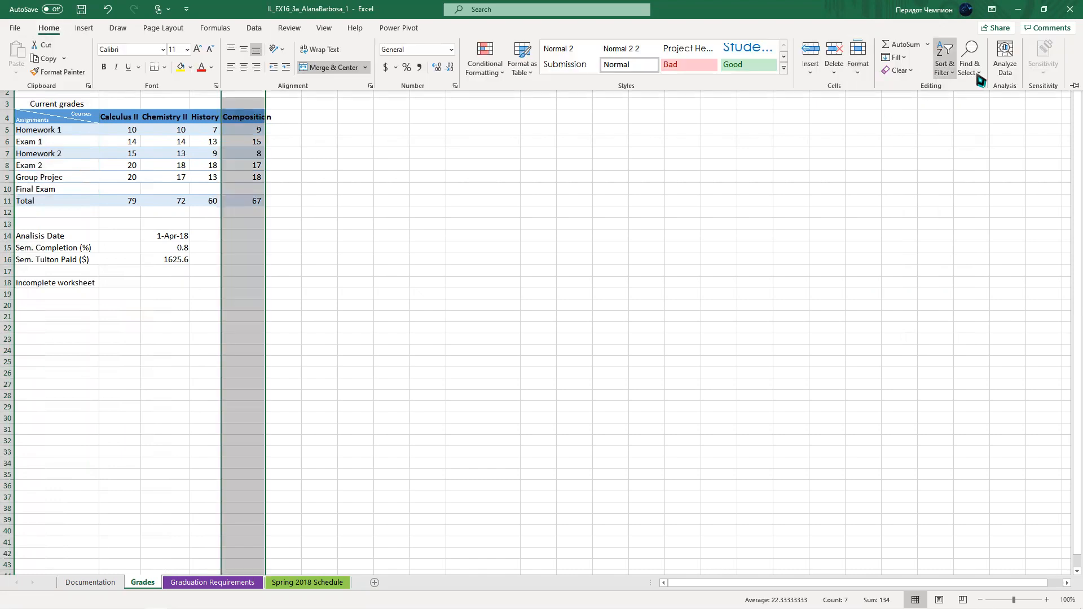
click(858, 56)
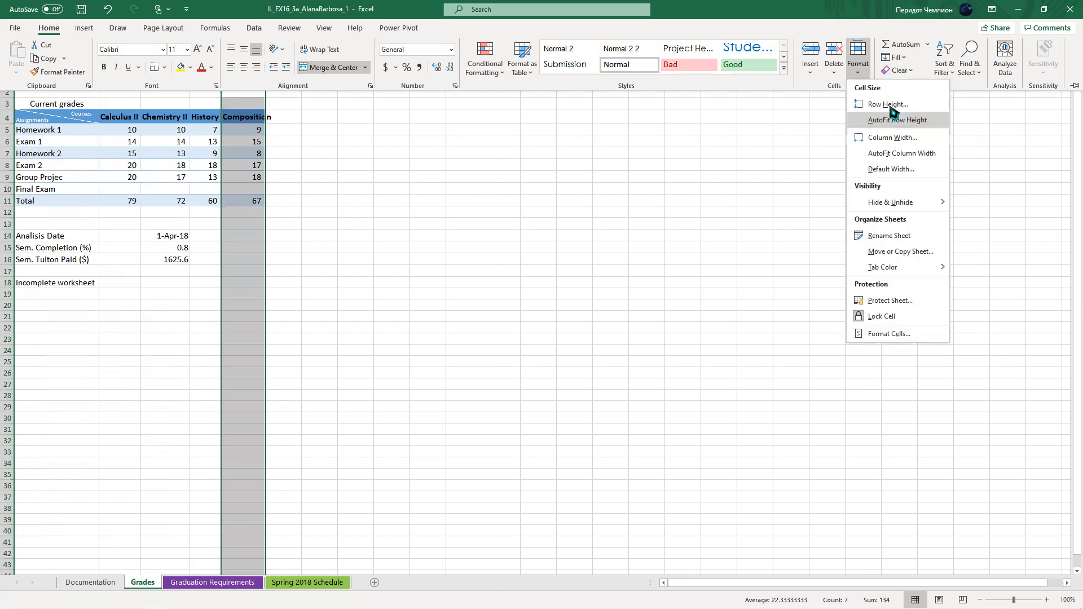
click(901, 139)
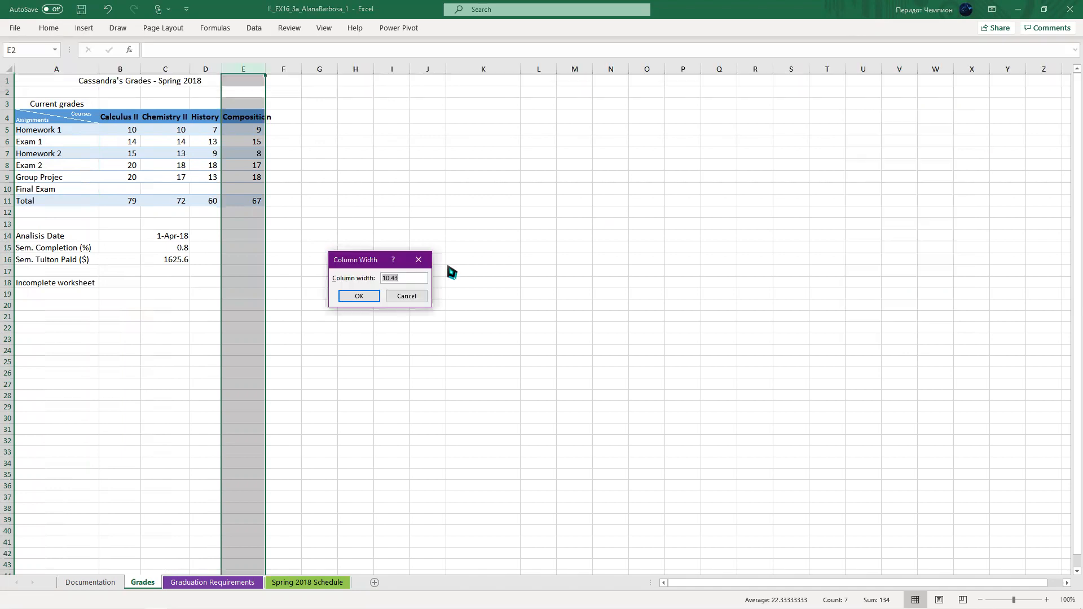
key(BackSpace)
text(14)
key(Return)
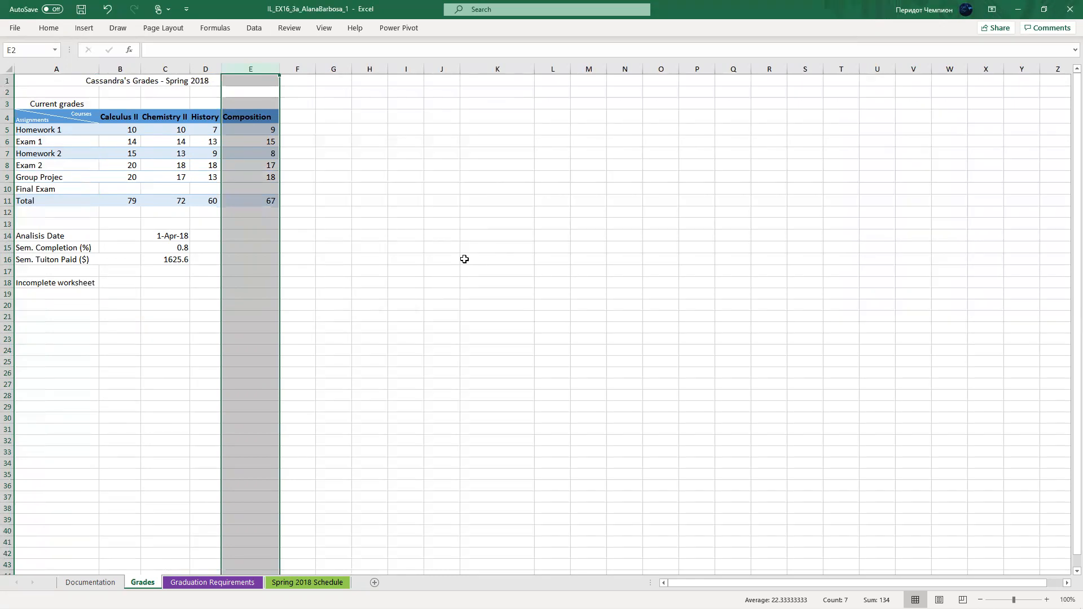
Apply the solid darker blue accent cell style to the merged worksheet title in A1
click(32, 81)
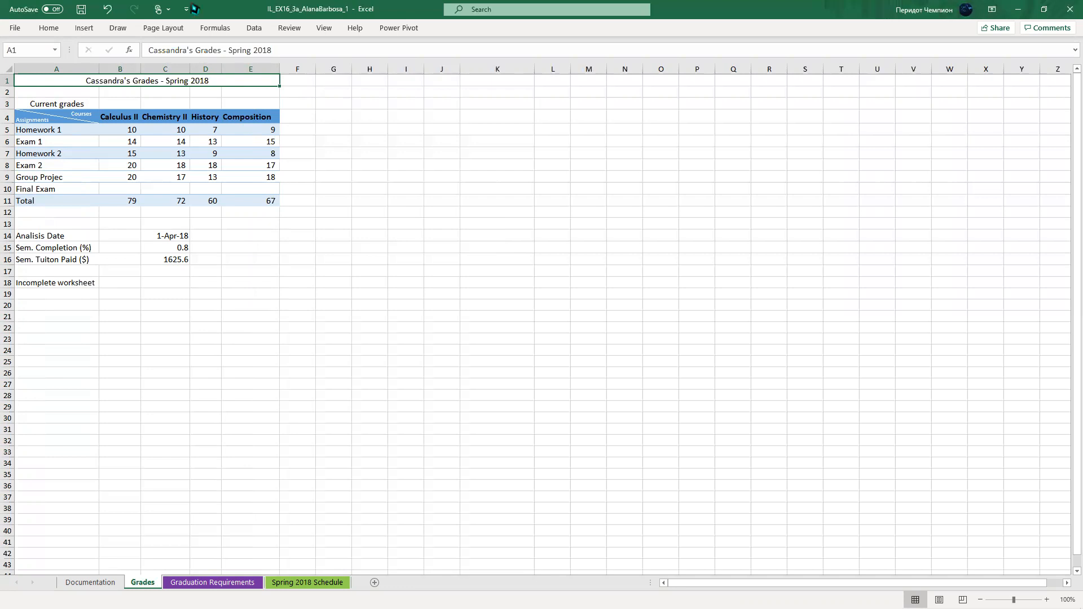
click(279, 29)
click(46, 26)
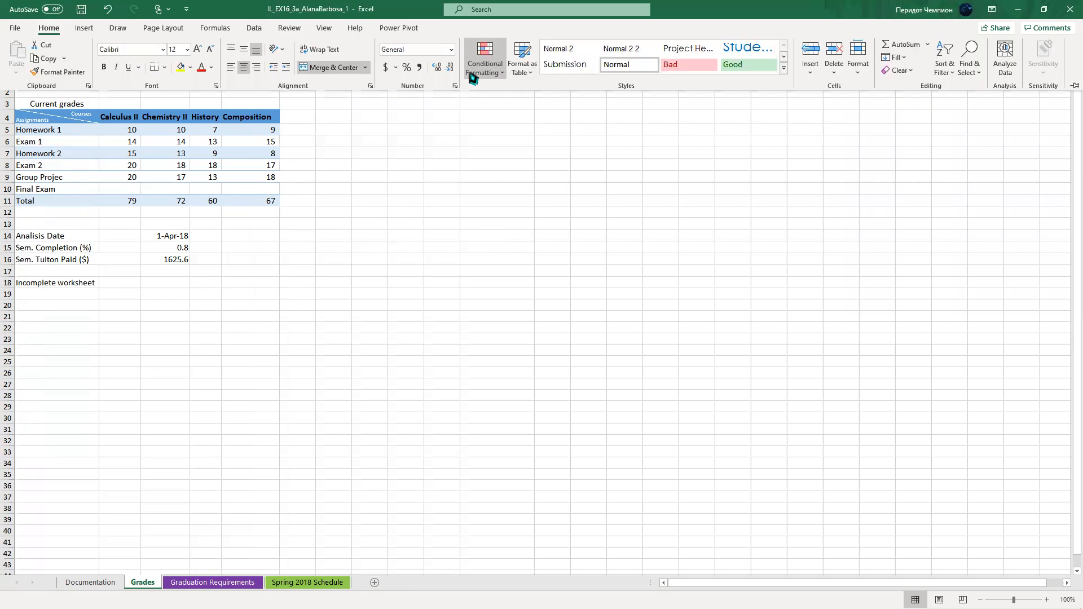
click(784, 58)
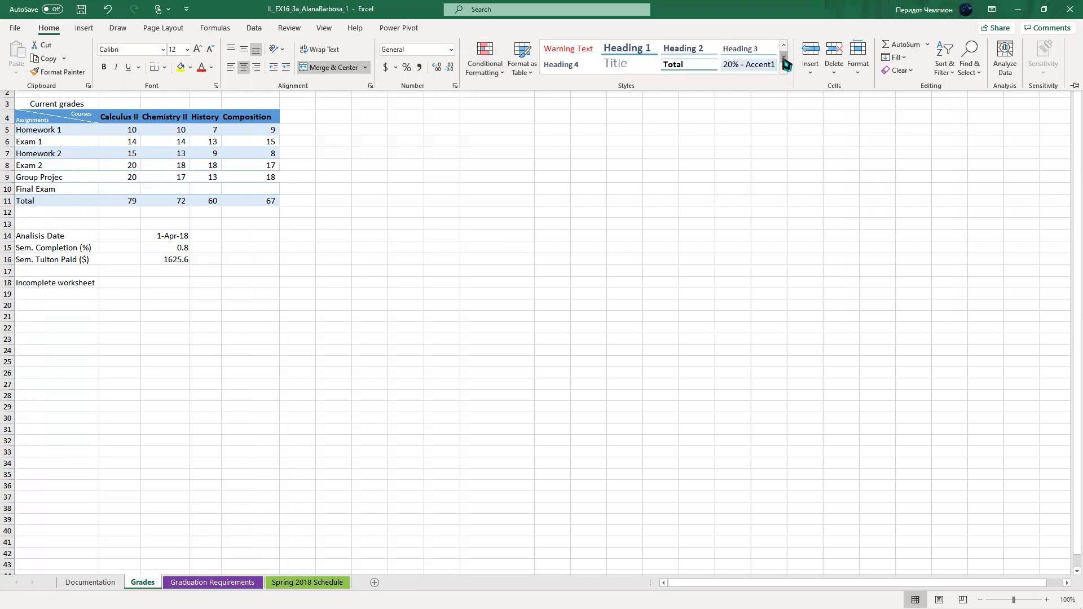
click(784, 57)
click(784, 58)
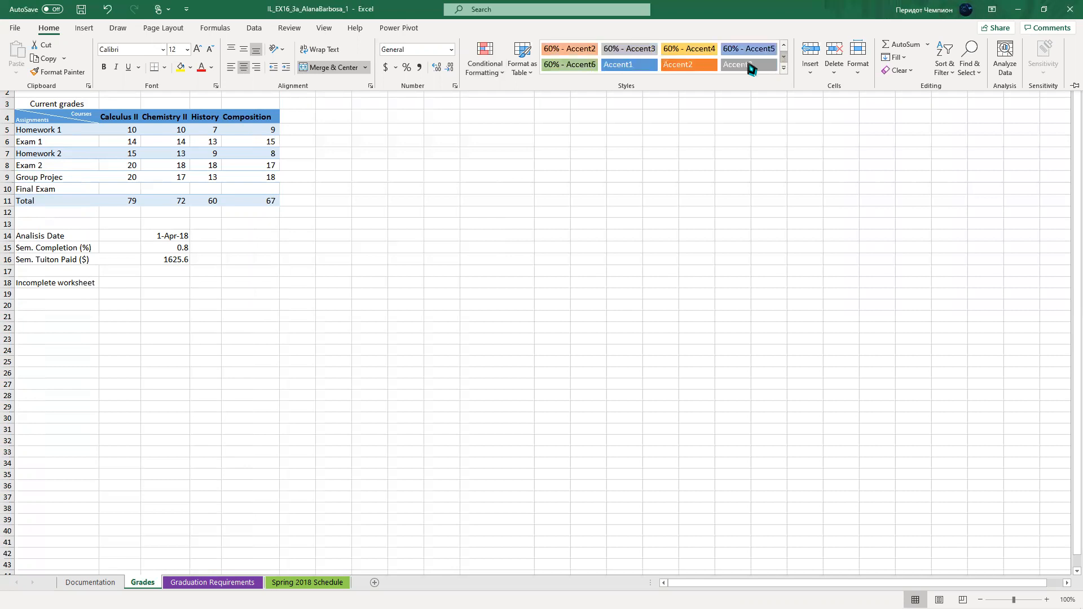
click(628, 64)
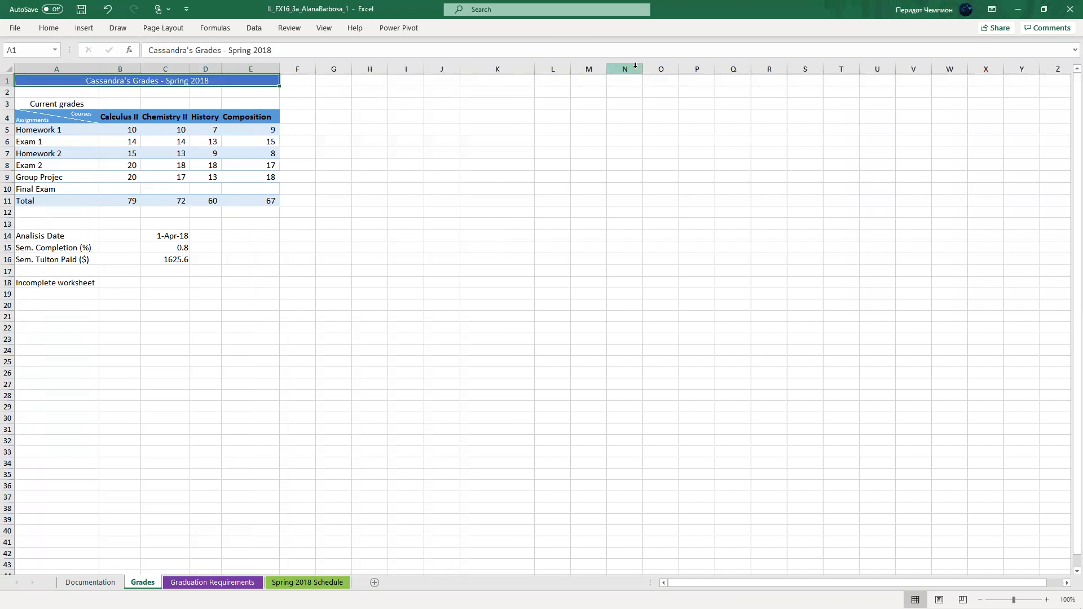
Set the font size of the worksheet title text in A1 to 15
double_click(182, 79)
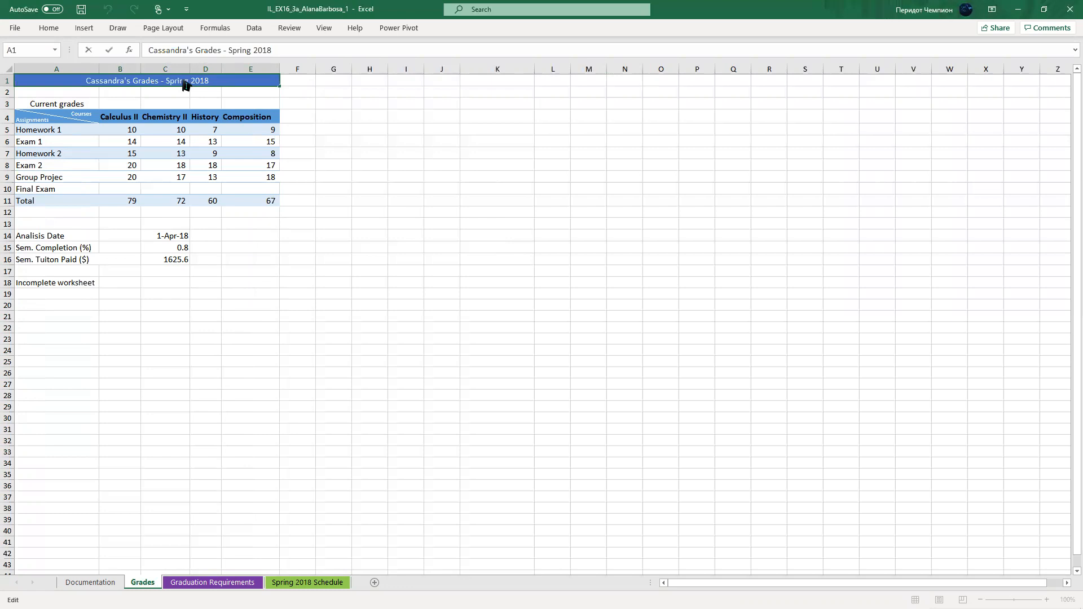
double_click(176, 80)
key(ctrl+a)
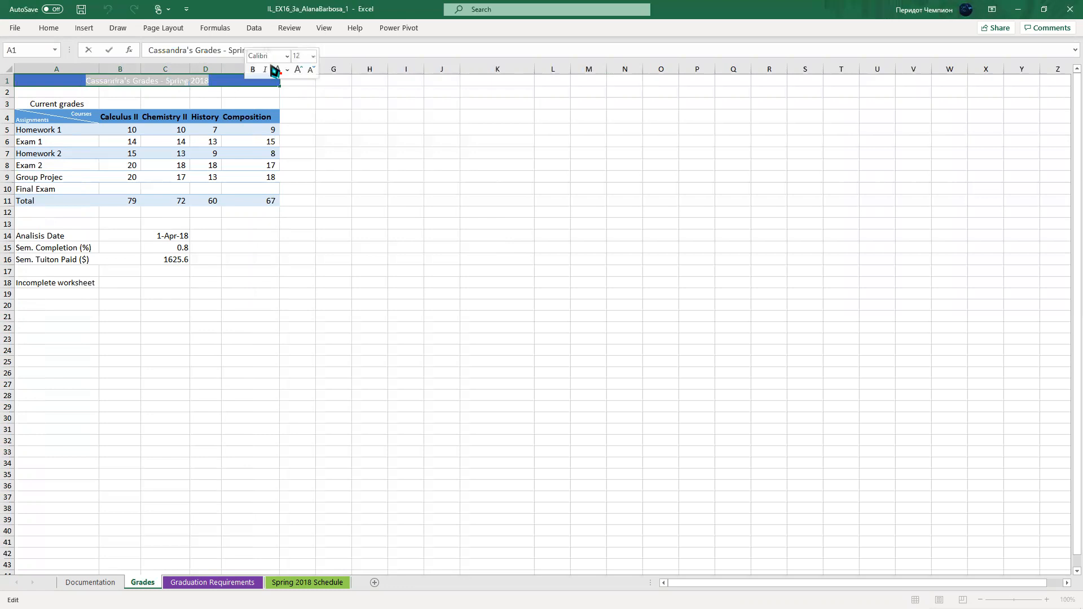
click(312, 56)
key(BackSpace)
text(156)
key(Return)
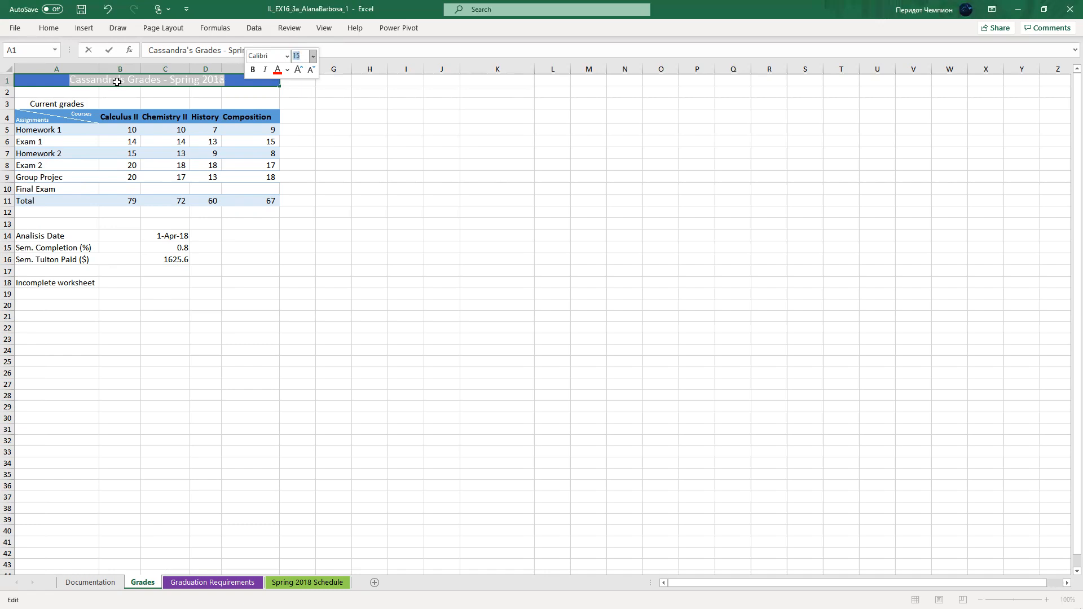
click(333, 117)
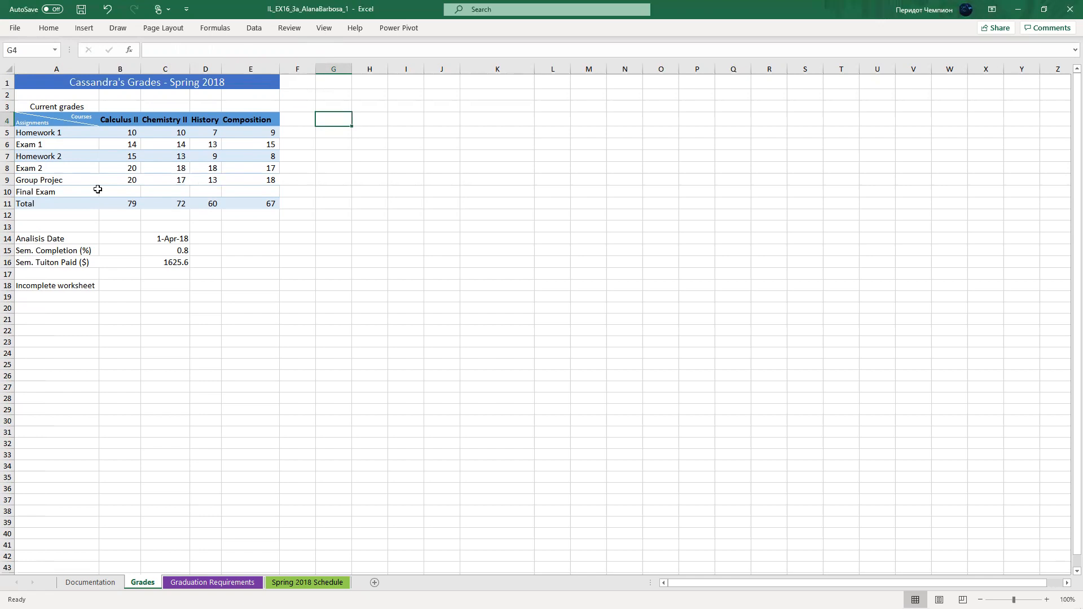
Merge and center the range A3:E3 and make its "Current grades" text bold
drag(67, 107, 265, 108)
click(49, 29)
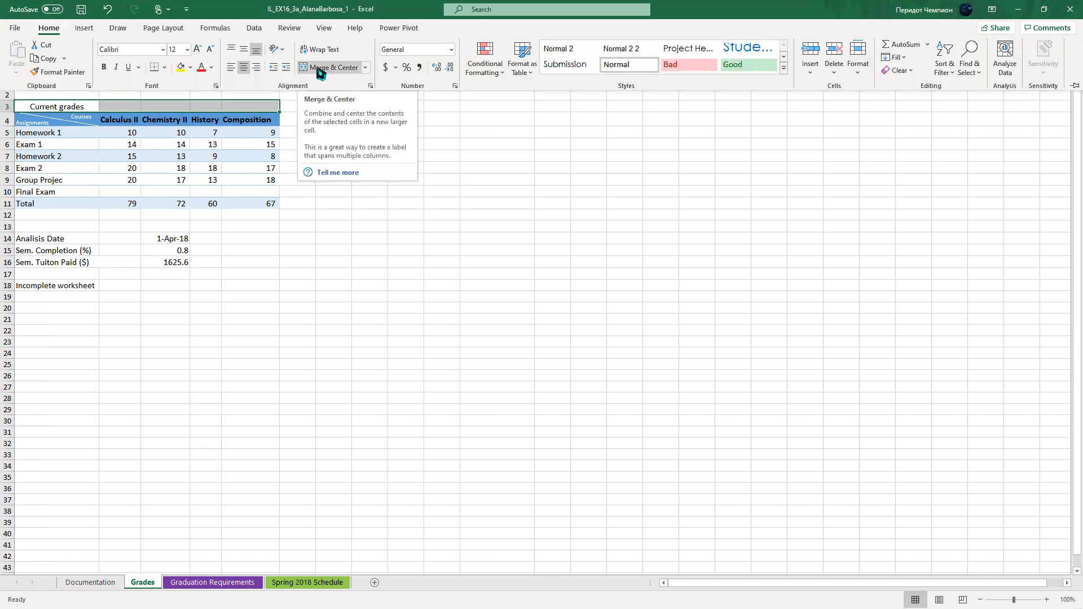
click(326, 69)
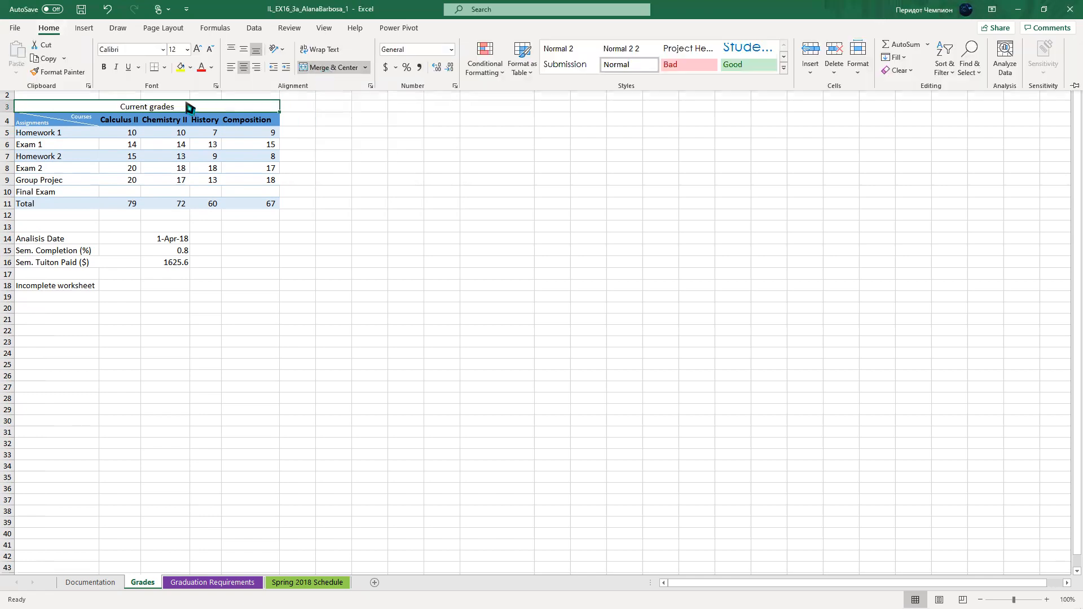
double_click(138, 106)
triple_click(164, 110)
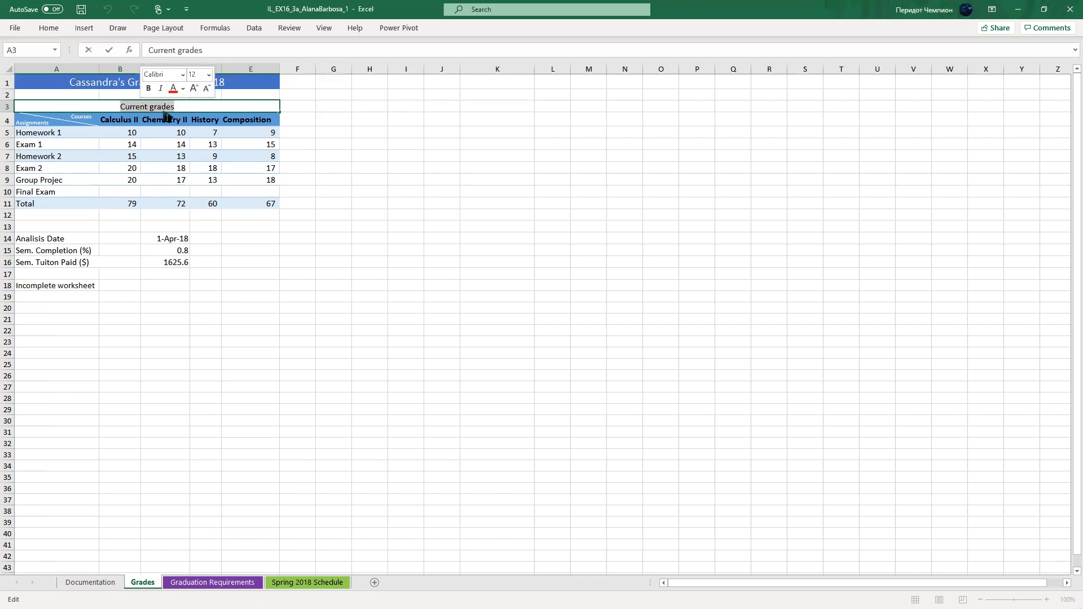
key(ctrl+b)
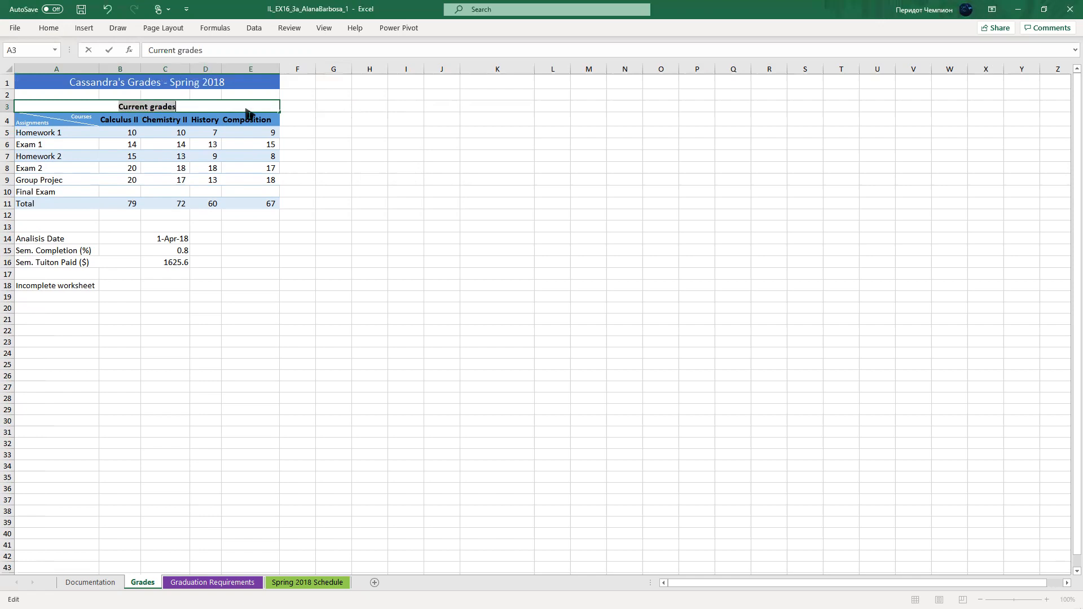
click(379, 229)
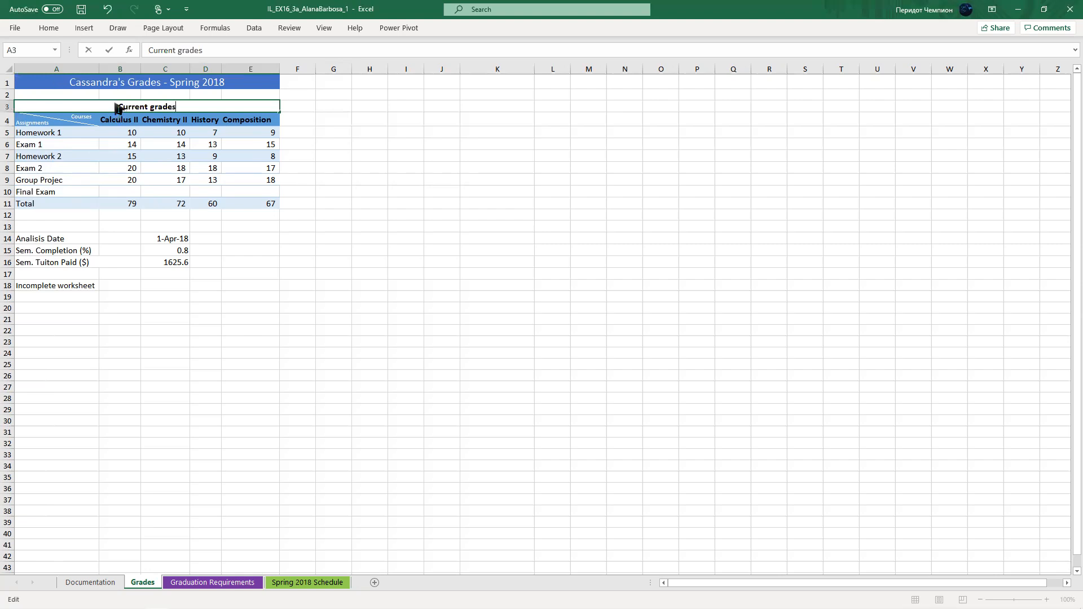
Center the course headings in B4:E4 horizontally and set their font color to White, Background 1
click(107, 121)
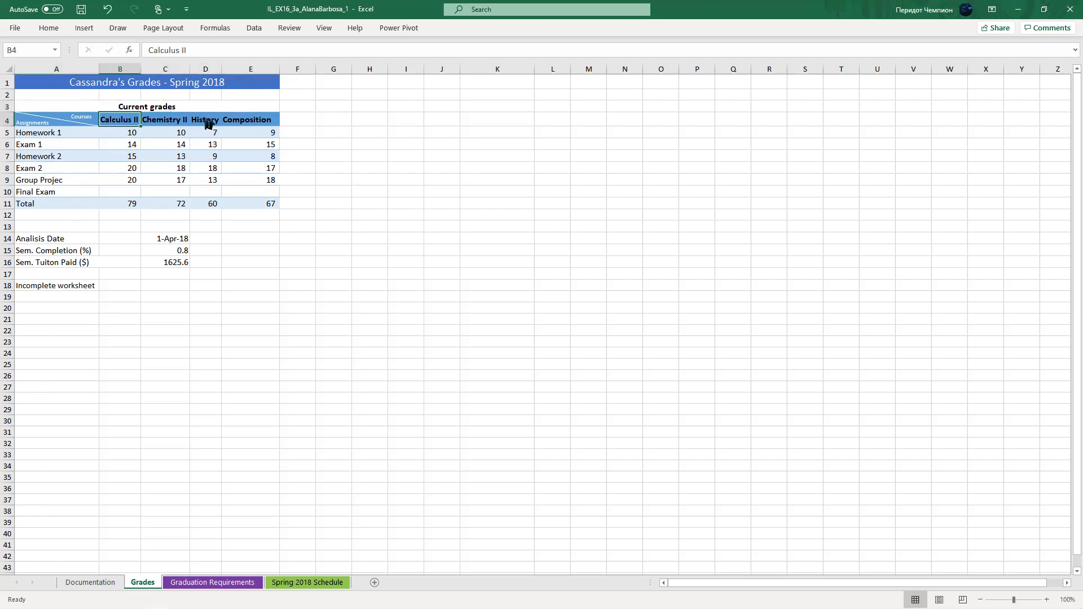
drag(106, 120, 248, 119)
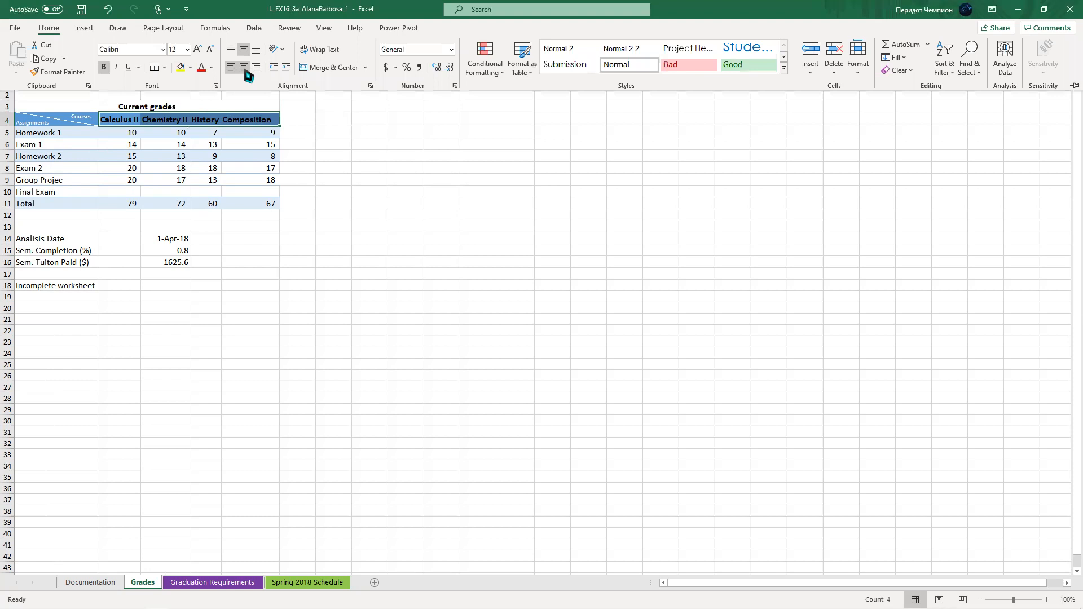
click(244, 67)
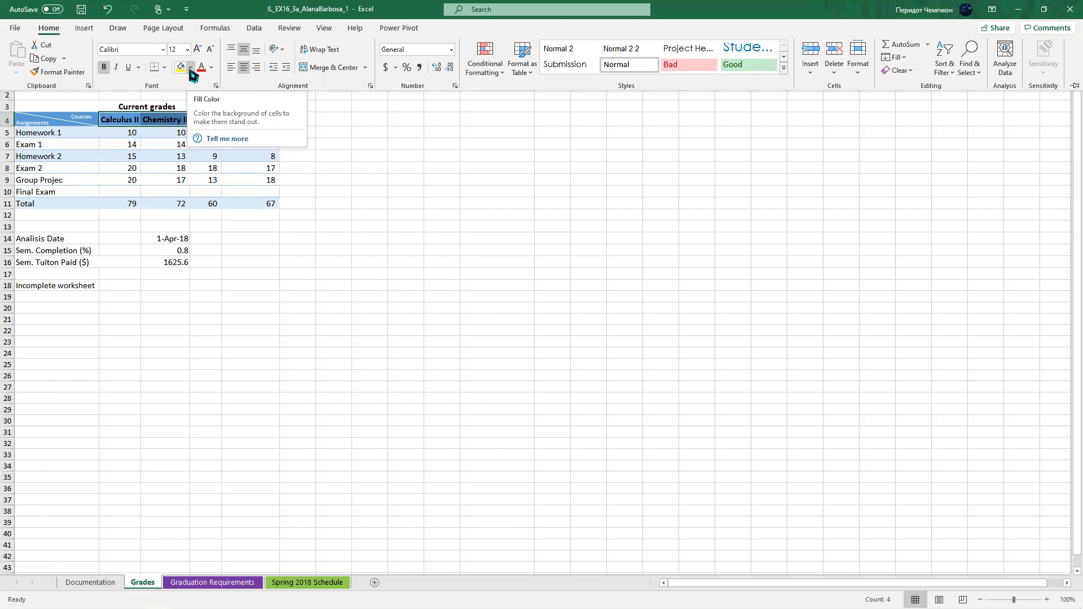
click(211, 67)
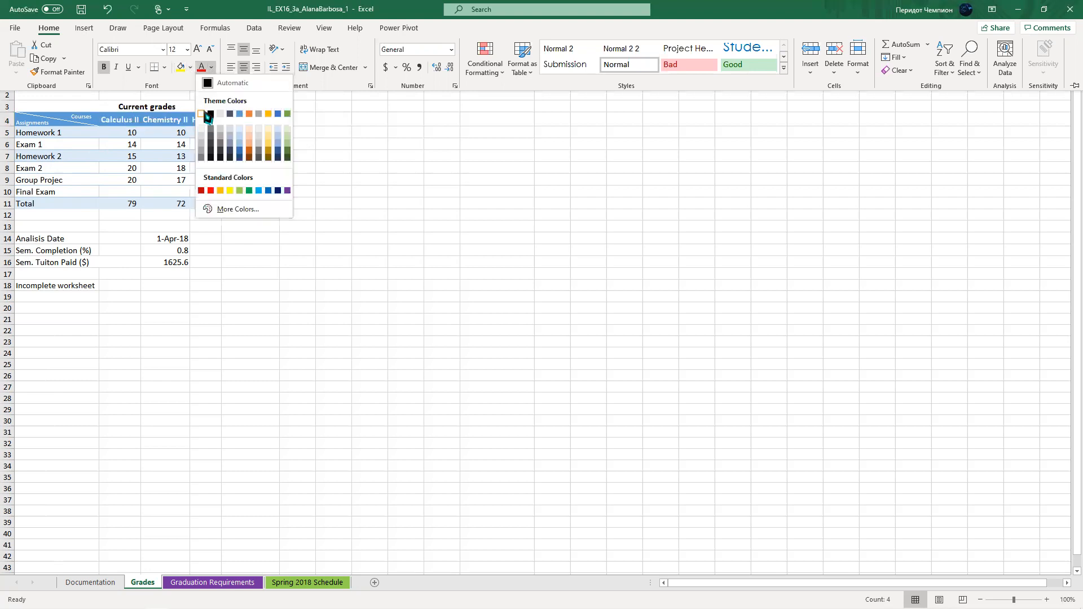
click(203, 113)
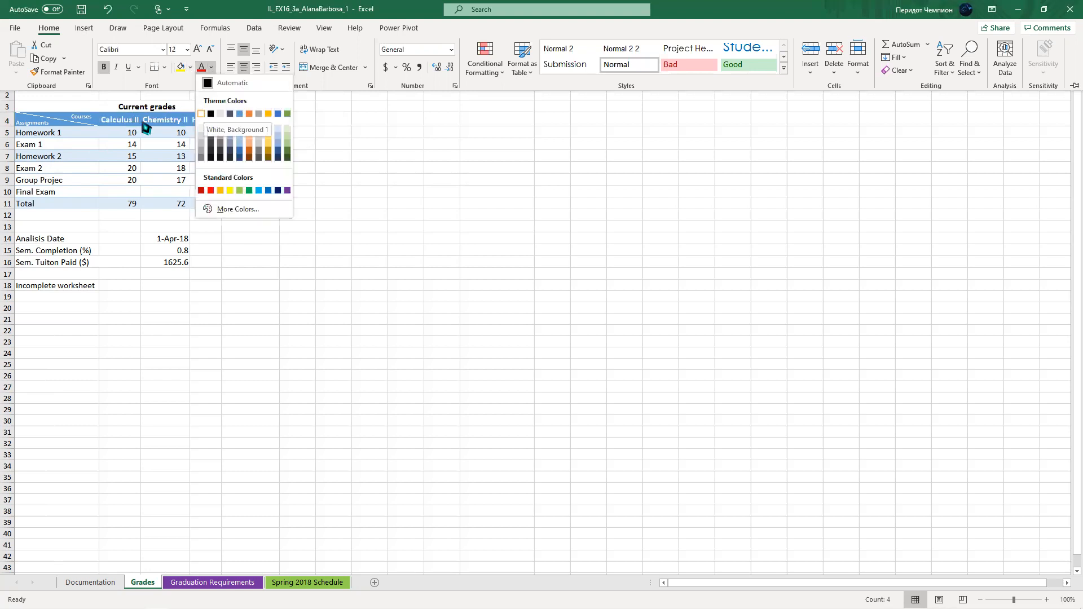
click(391, 189)
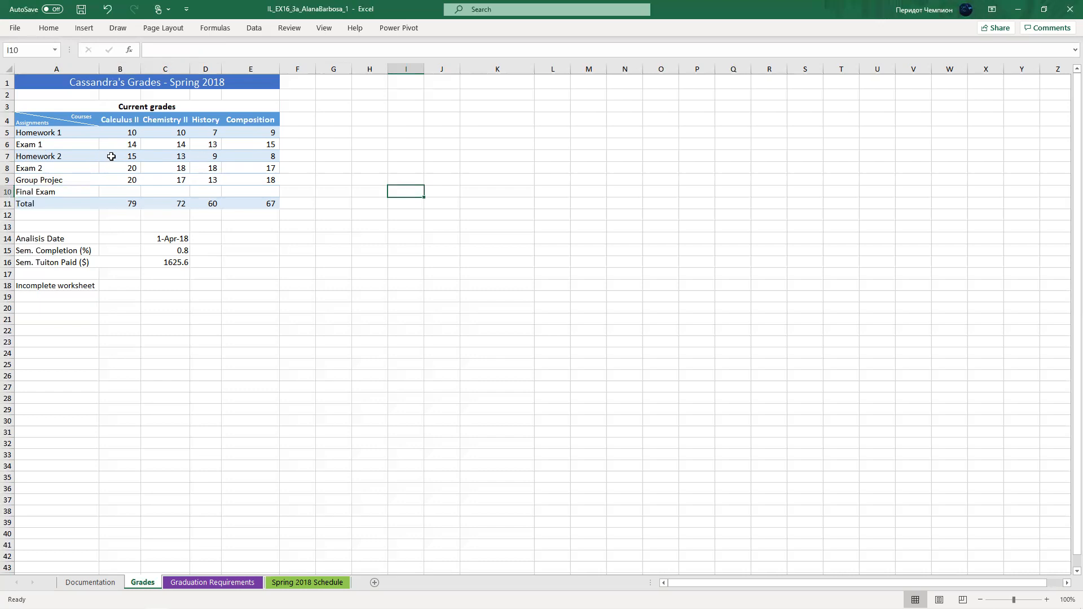
Copy the formatting of the Homework 2 row (A7:E7) to the Group Projec row (A9:E9) with Format Painter
drag(121, 157, 255, 157)
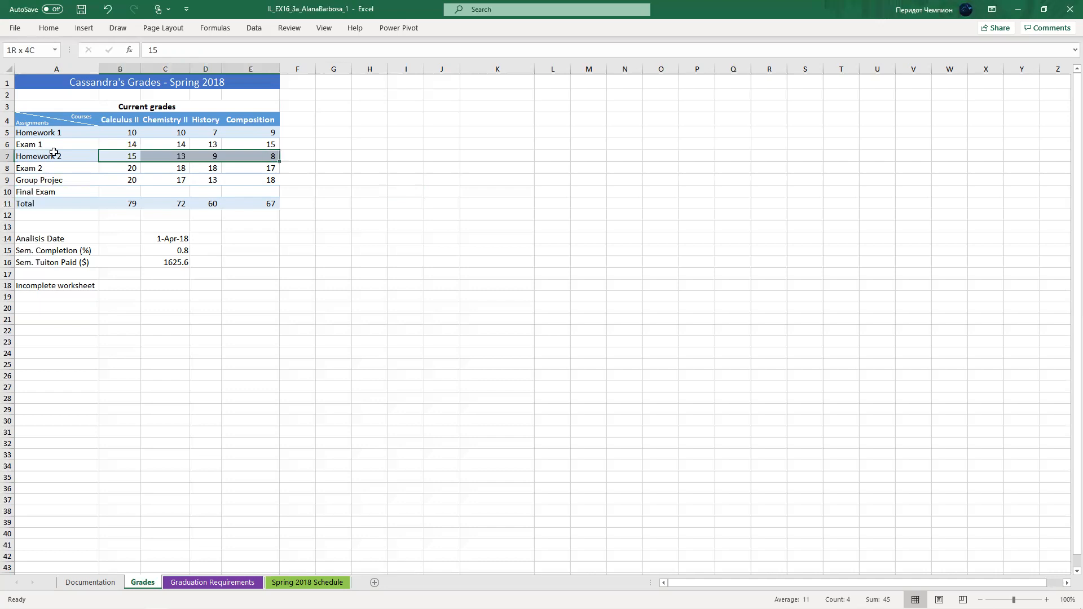
click(90, 156)
key(ctrl+shift+Right)
click(43, 30)
click(62, 72)
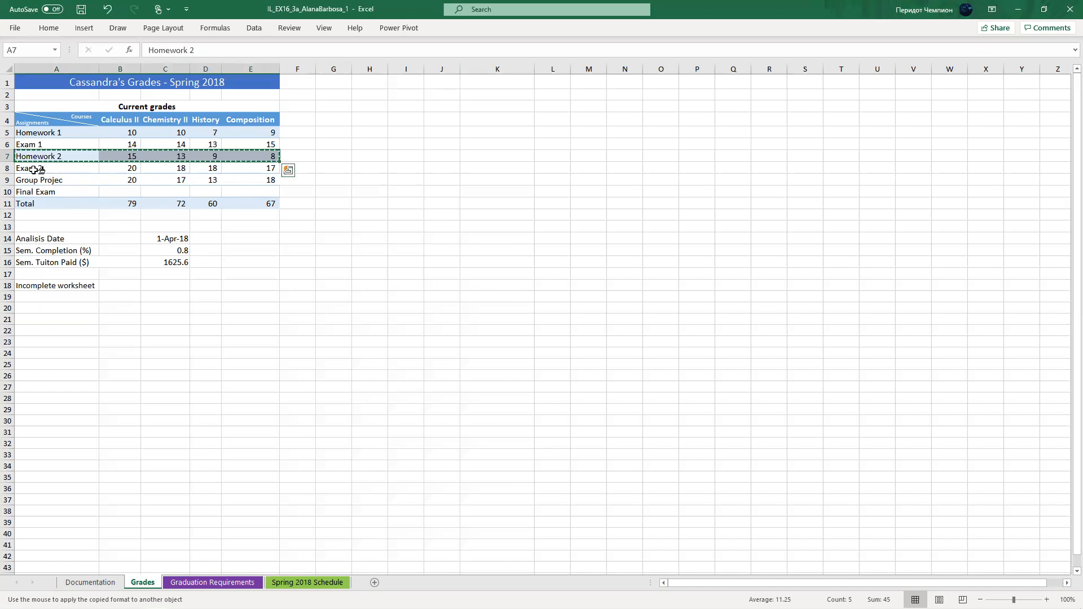
click(217, 182)
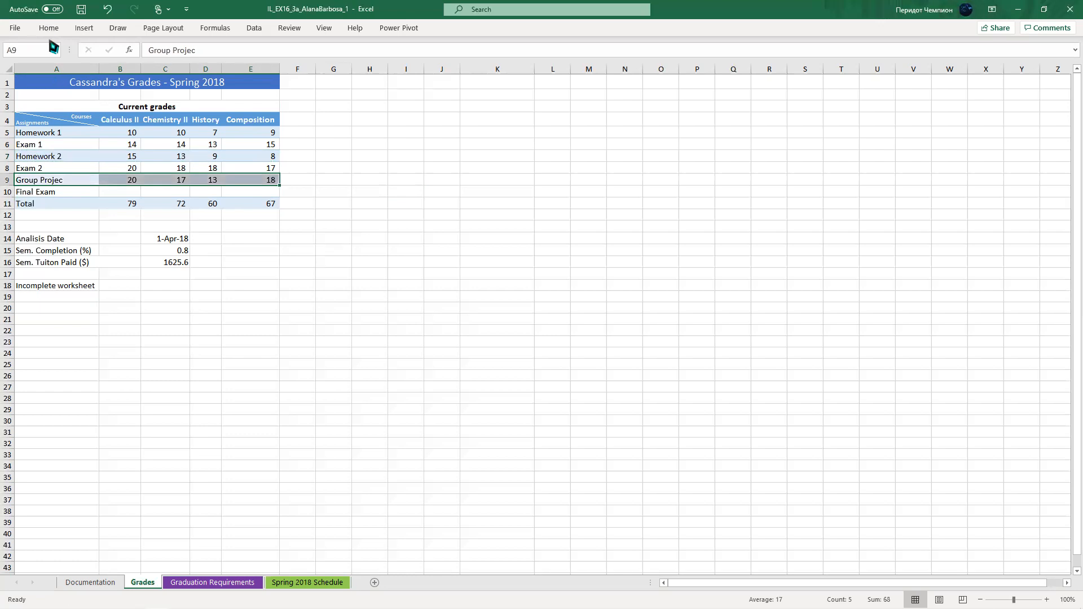
click(319, 207)
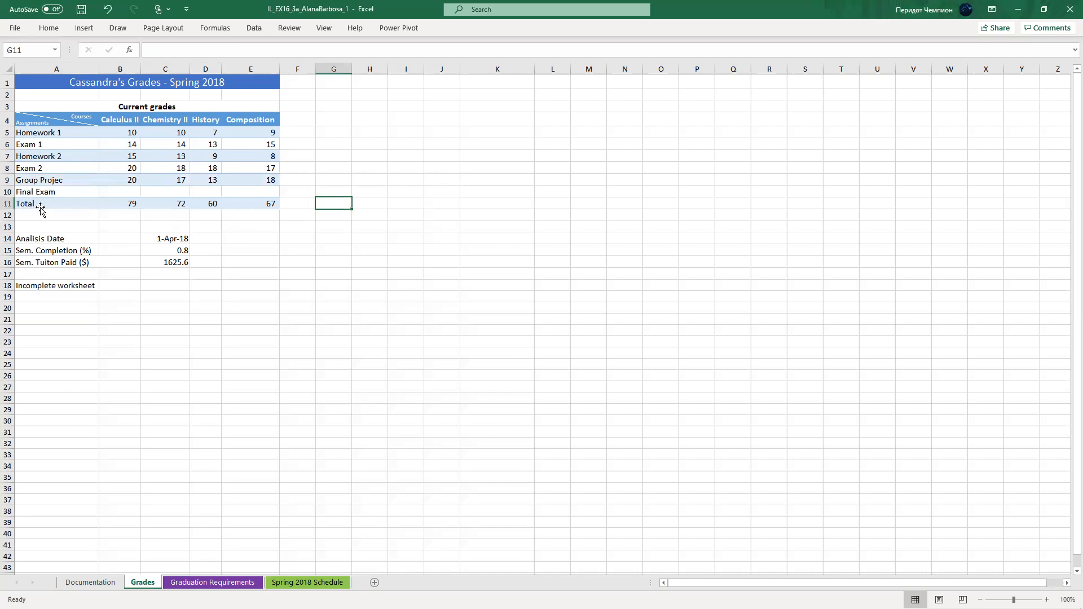
Make the "Total" label in A11 italic and set its font to Times New Roman
click(23, 205)
double_click(60, 209)
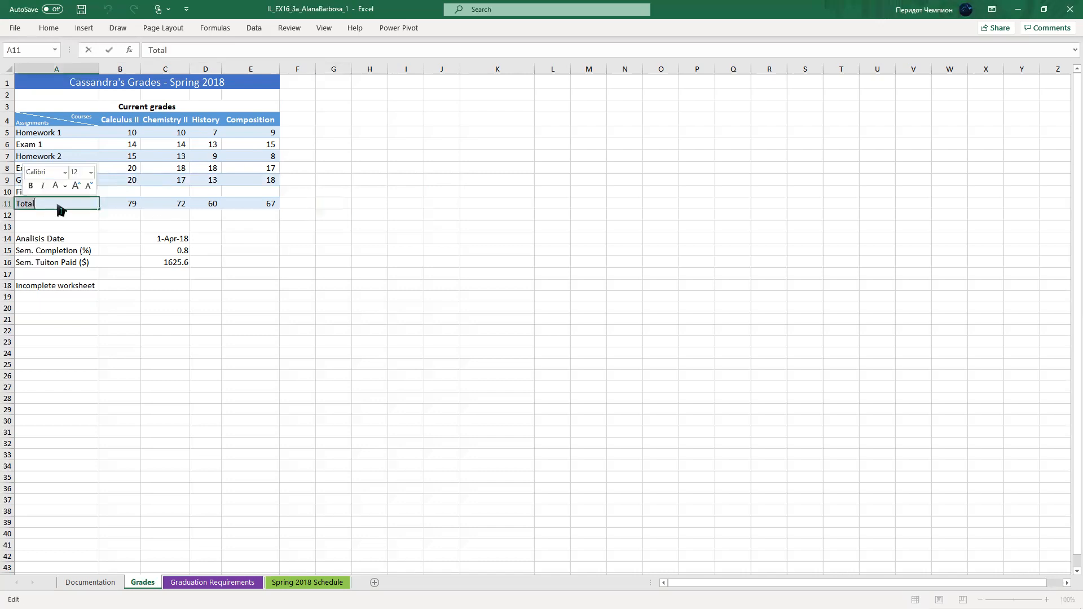
key(ctrl+i)
click(49, 29)
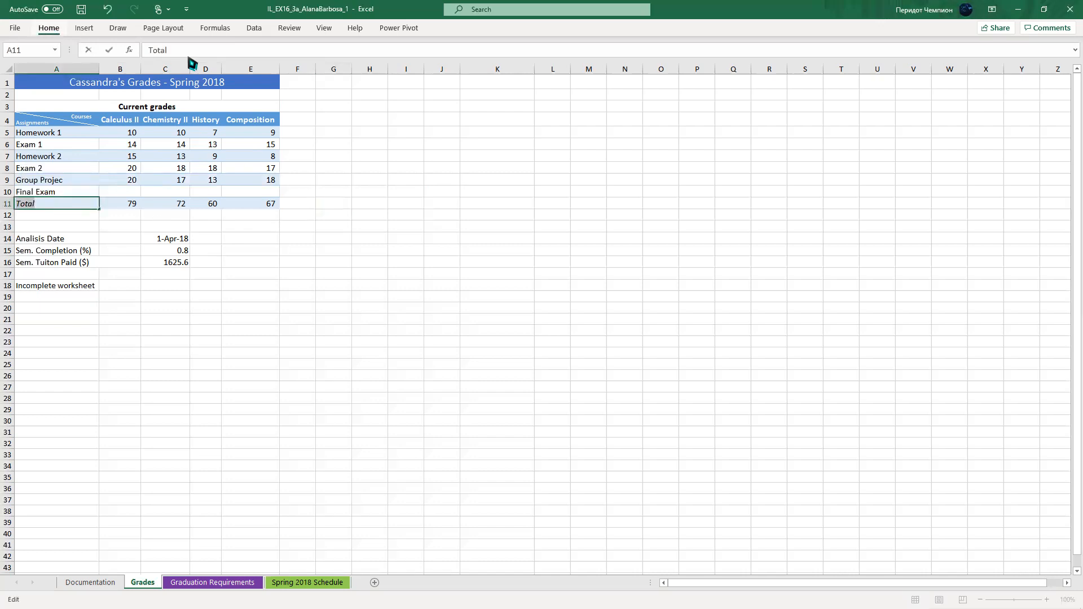
click(130, 50)
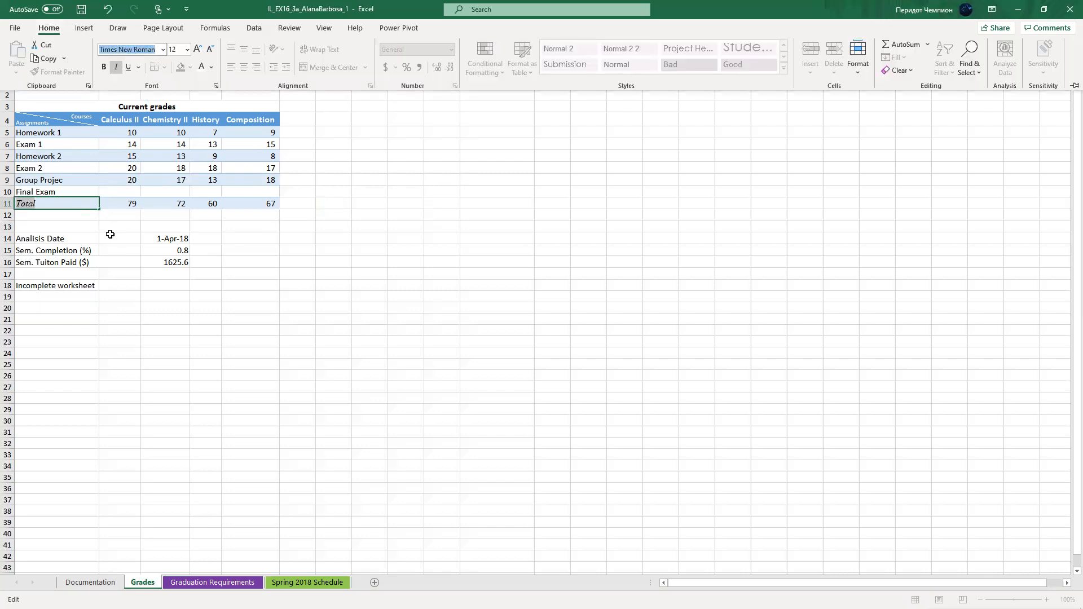
key(Return)
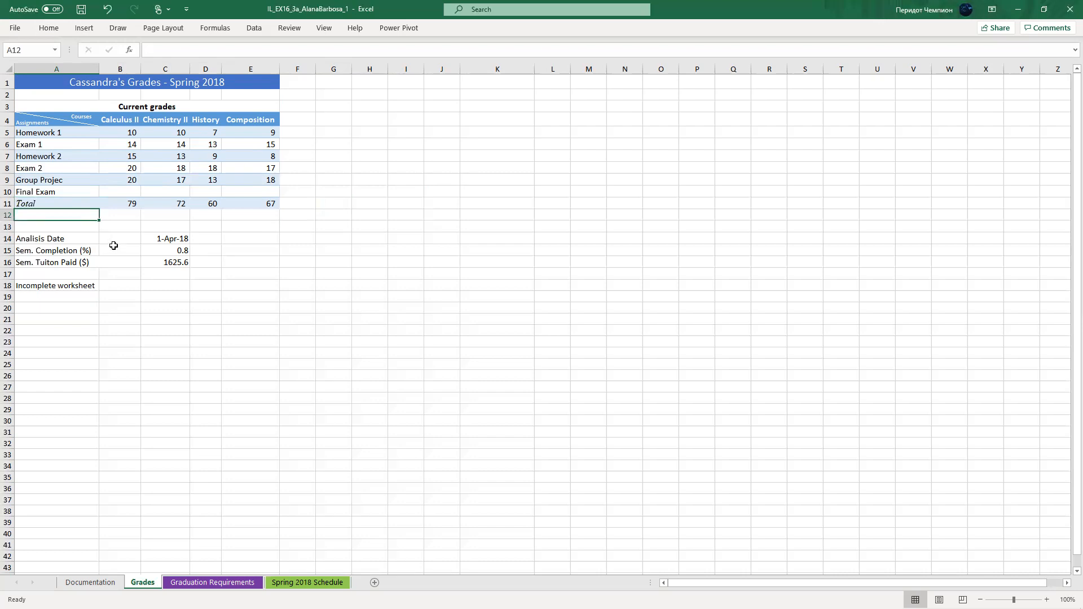
Apply thick outside borders and a yellow fill to the Total row A11:E11
drag(24, 204, 256, 201)
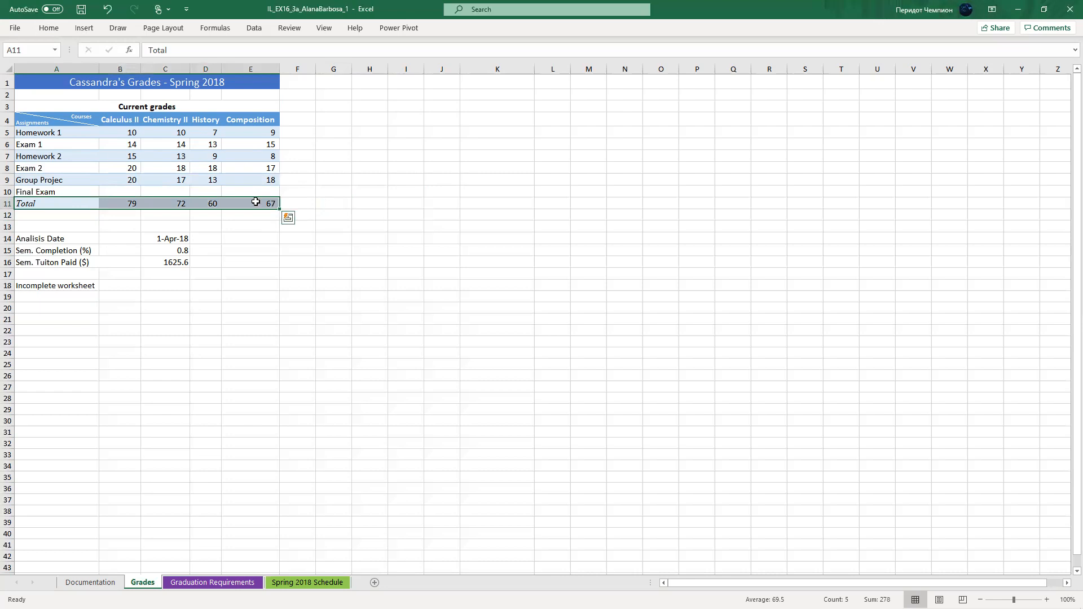
click(49, 28)
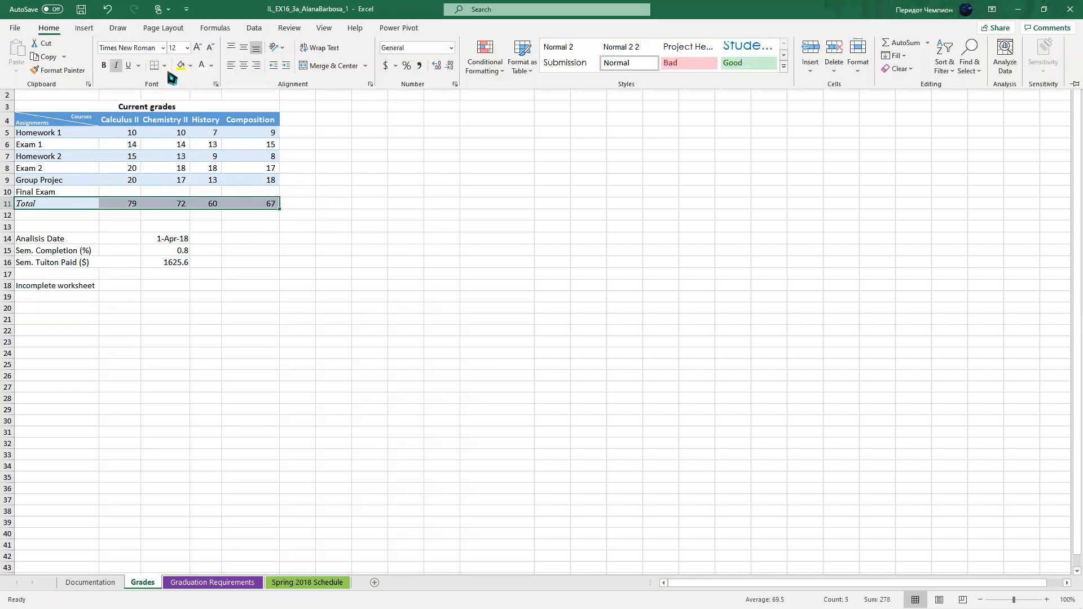
click(164, 66)
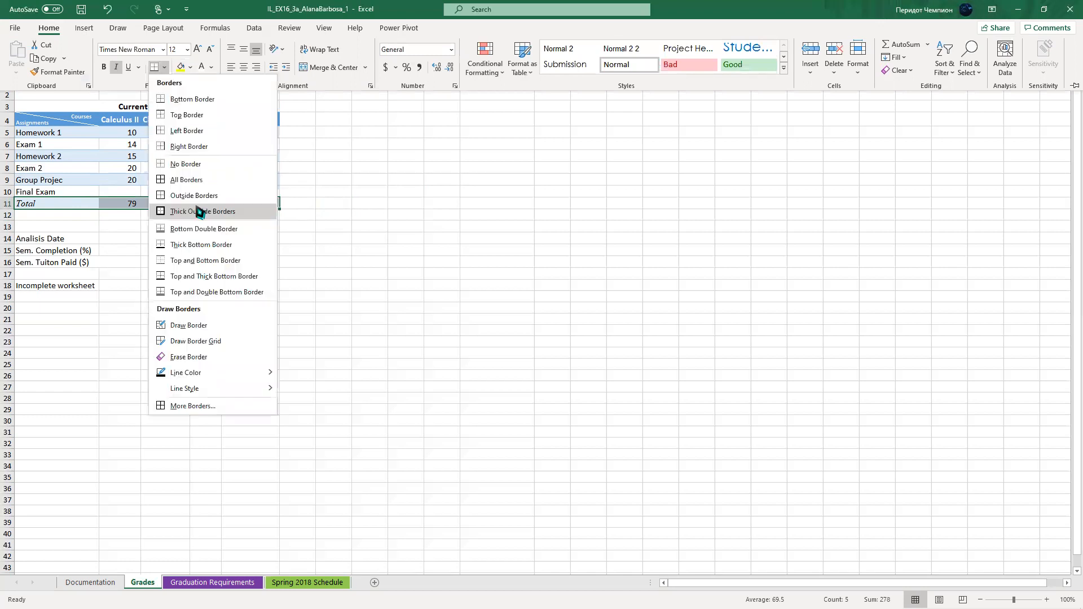
click(201, 212)
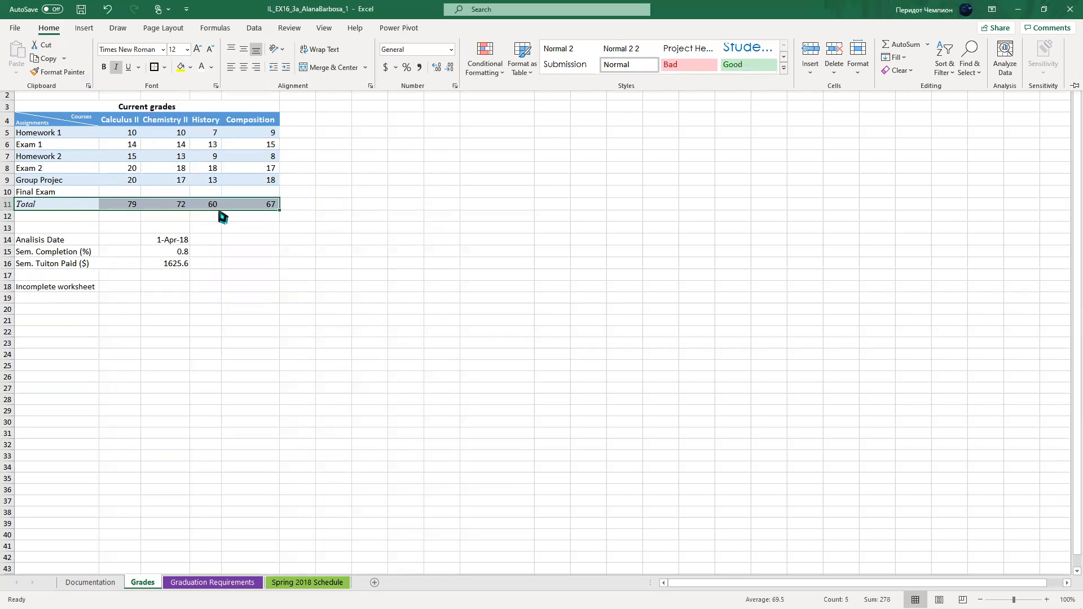
click(191, 67)
click(209, 173)
click(240, 252)
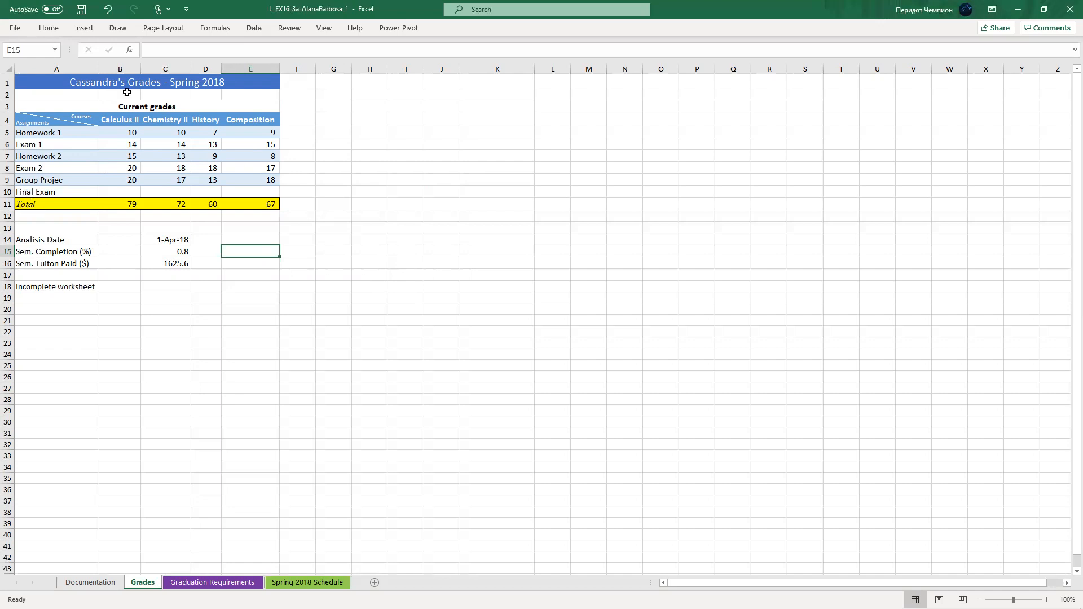
Add a Greater Than 70 highlight rule to the course totals B11:E11 using Green Fill with Dark Green Text
drag(125, 205, 270, 204)
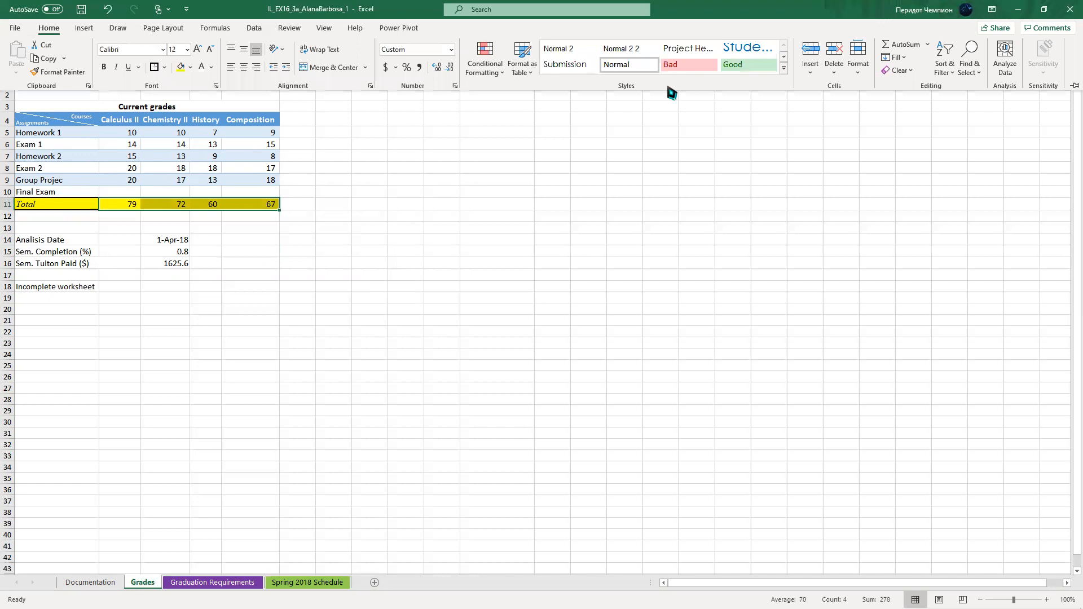
click(502, 68)
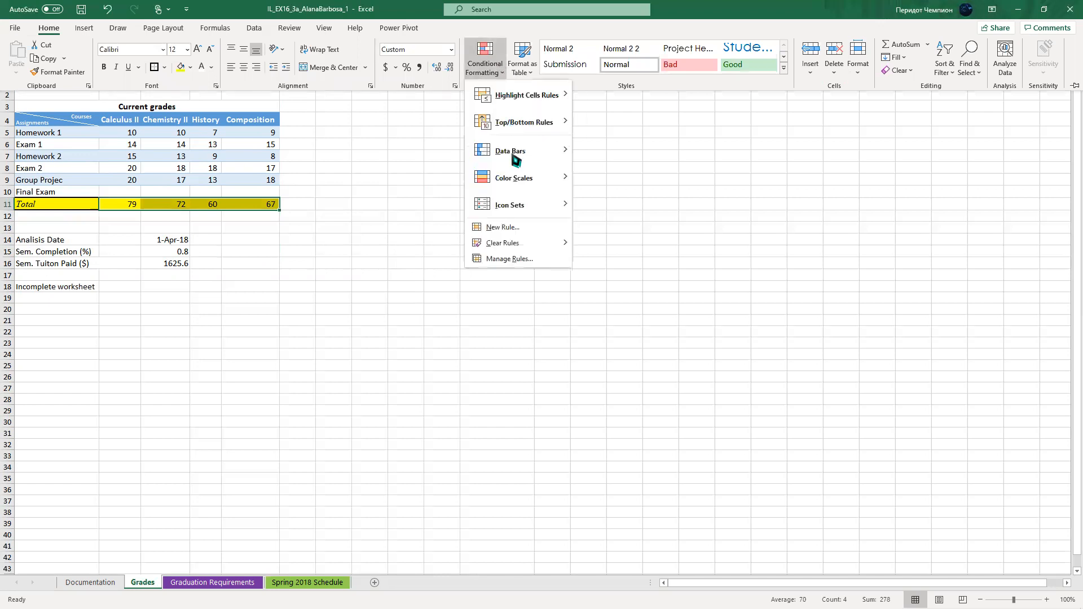
mouse_move(515, 161)
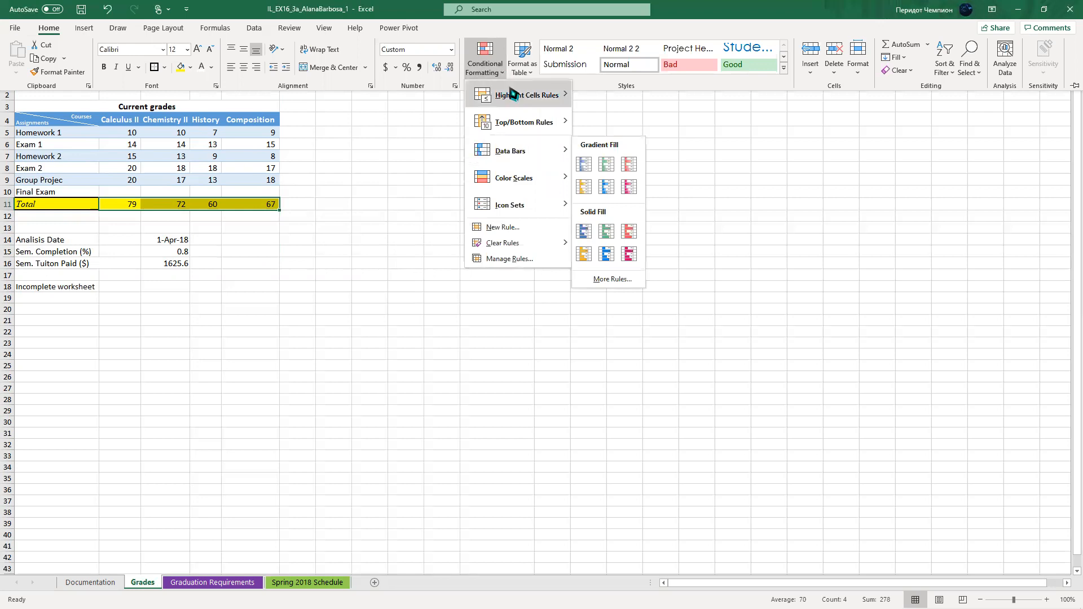
mouse_move(517, 97)
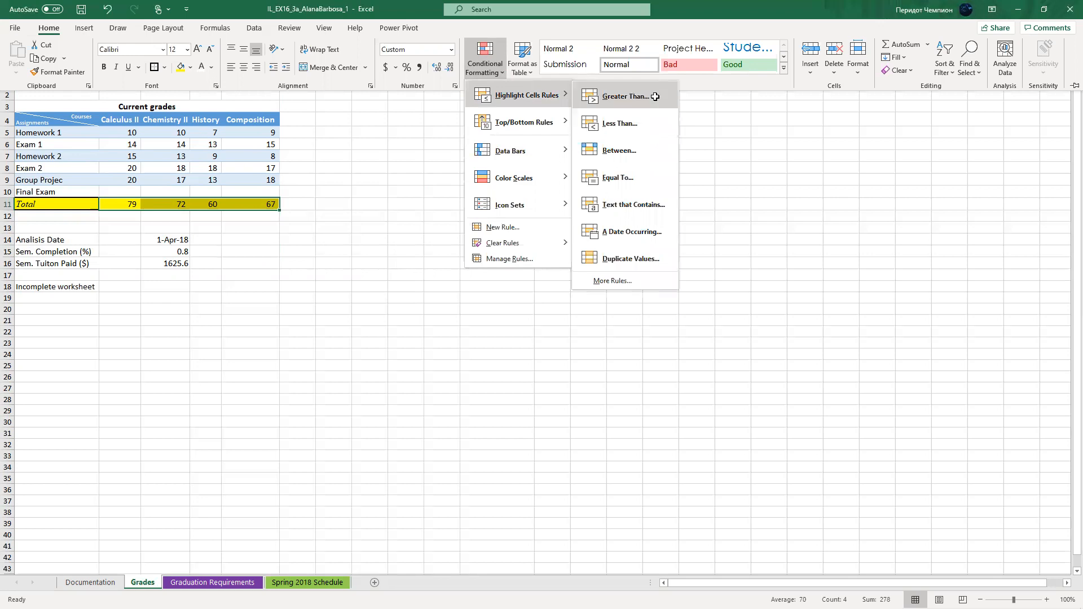
click(625, 96)
click(448, 306)
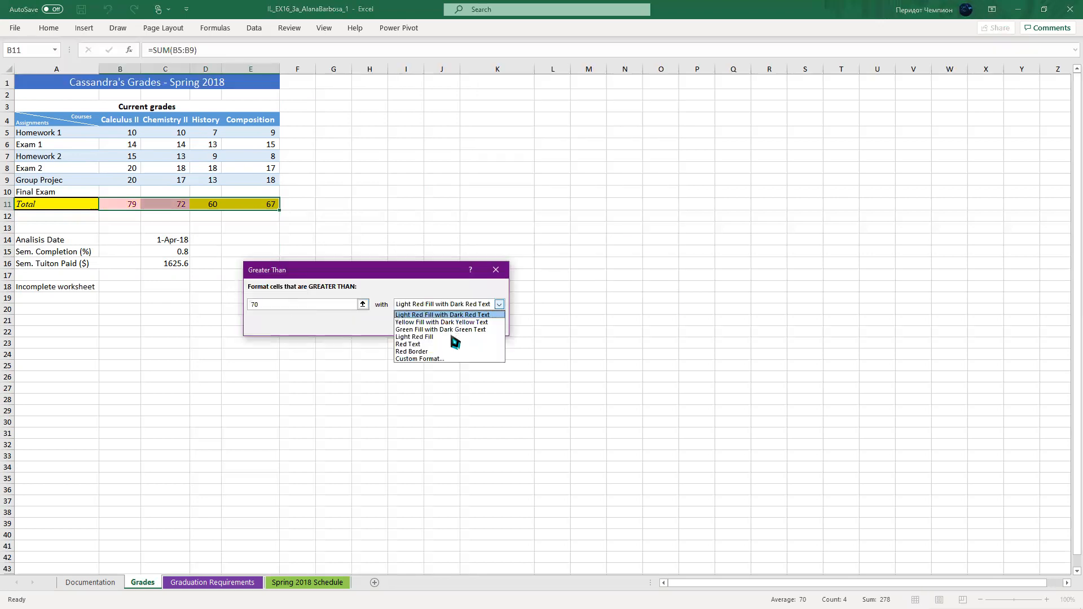
click(479, 330)
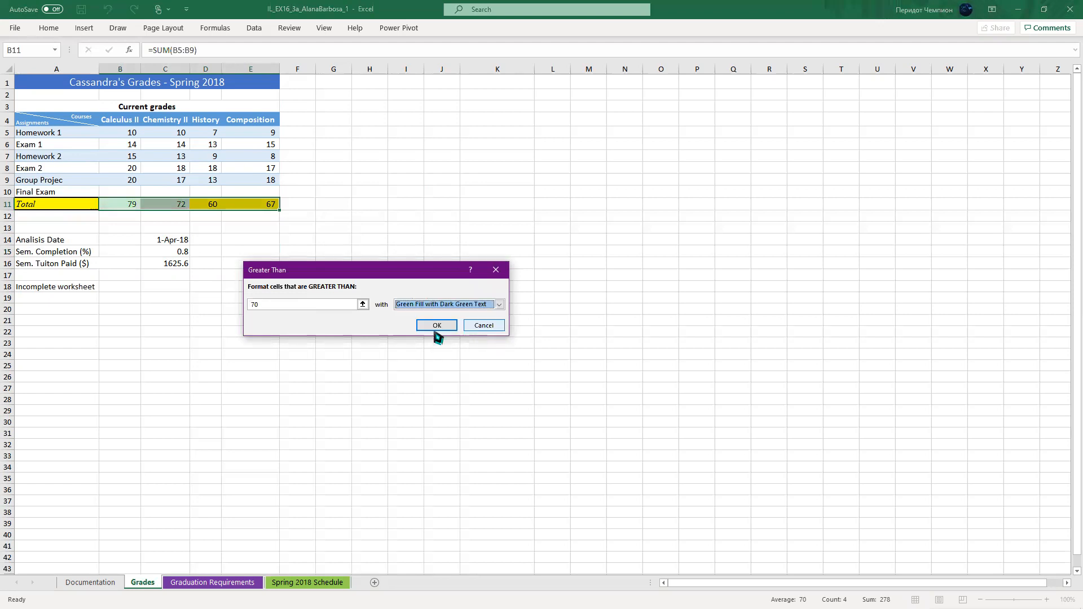
key(Return)
click(165, 252)
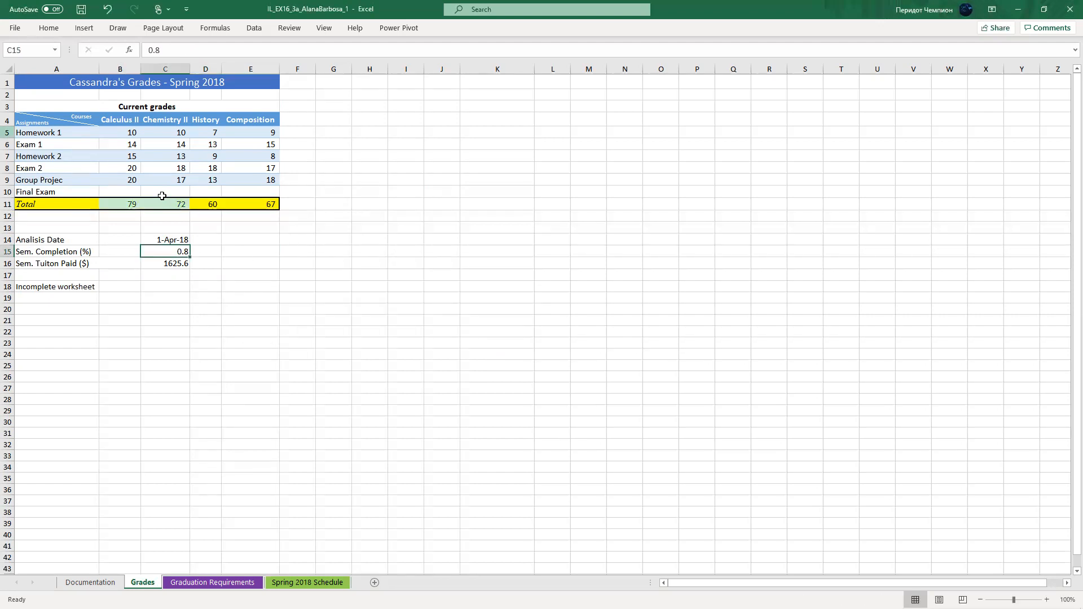
double_click(178, 242)
click(40, 29)
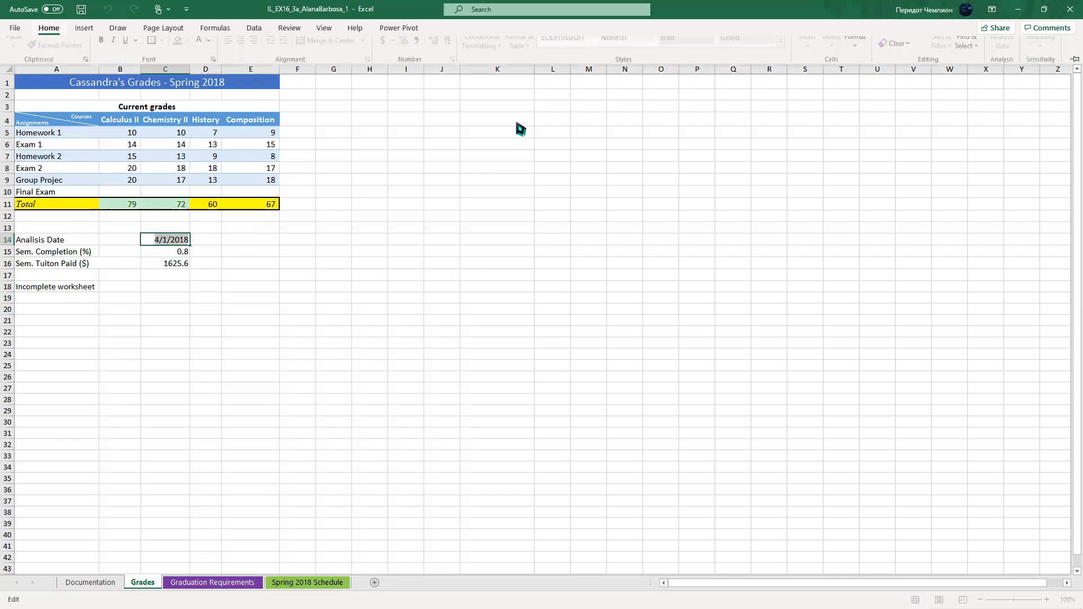
click(219, 248)
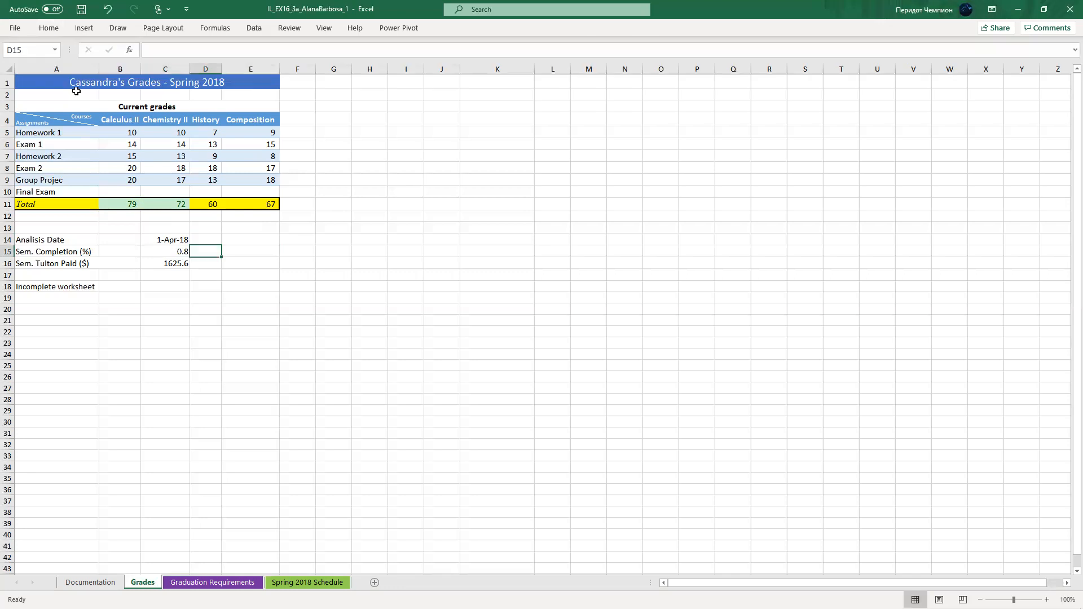
Apply the Short Date number format to the analysis date in C14
click(169, 241)
click(52, 30)
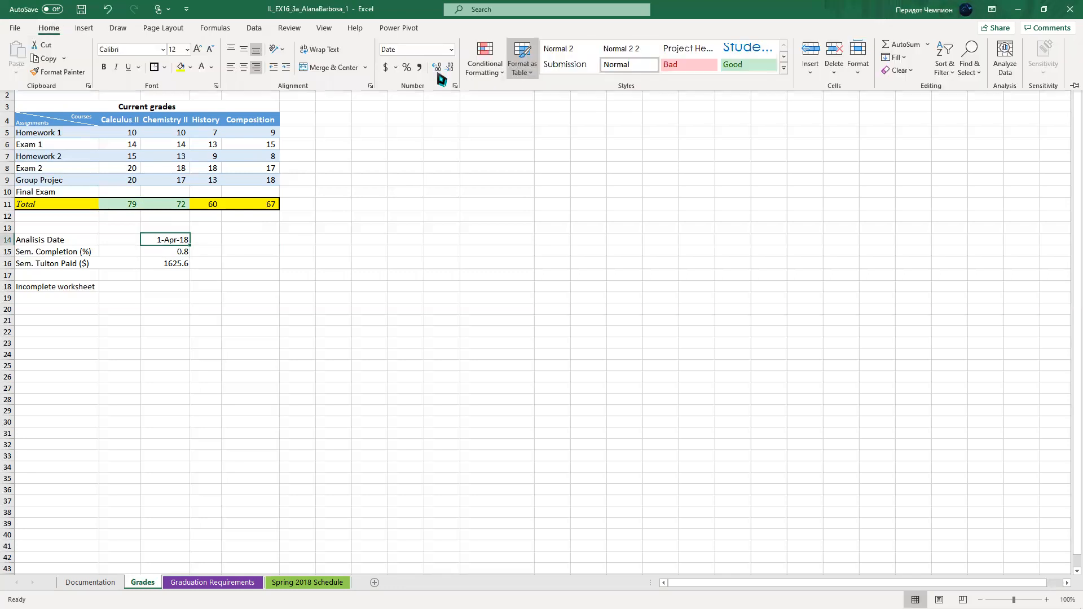
click(450, 50)
click(435, 178)
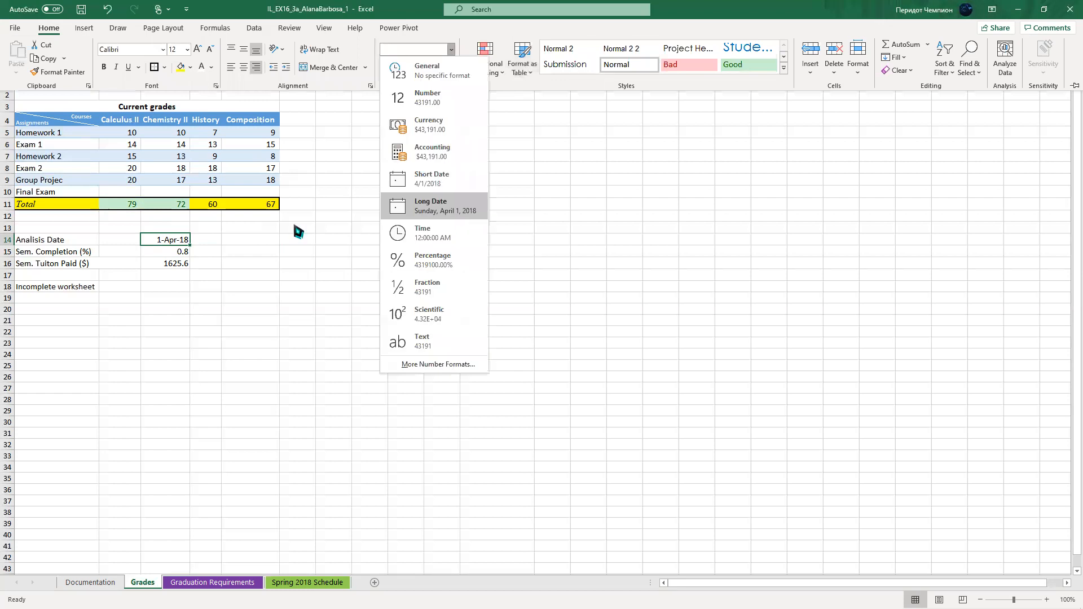
click(214, 273)
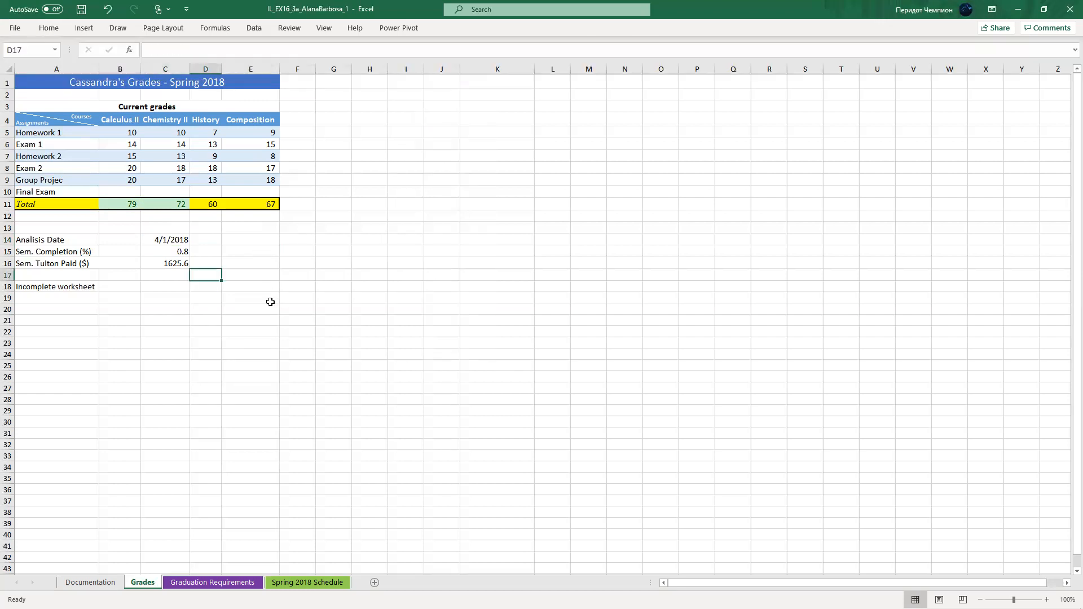
Format the semester completion value in C15 as Percentage with no decimal places
click(181, 251)
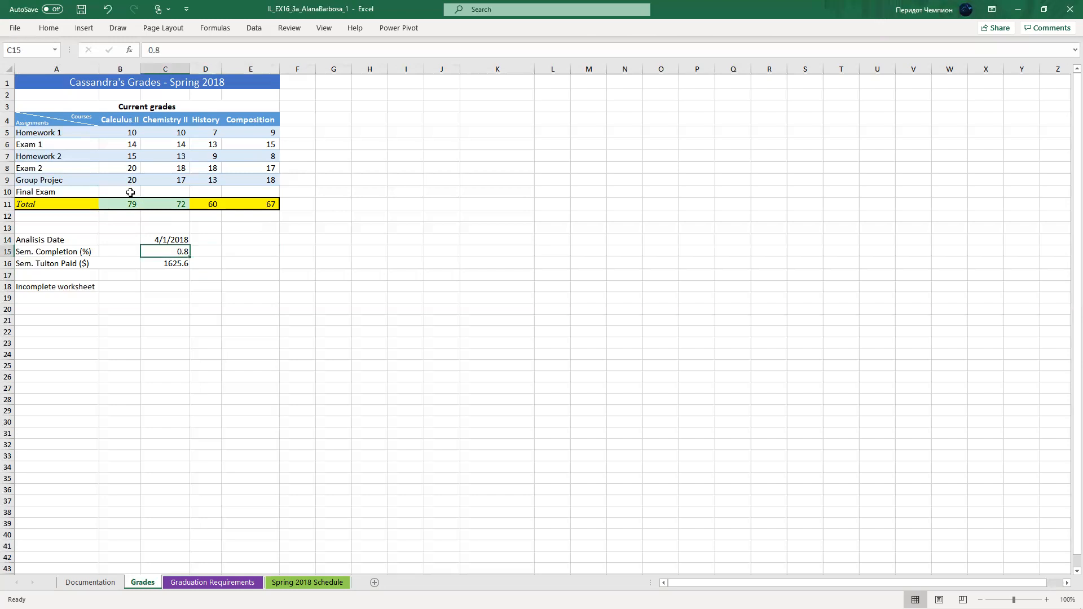
click(48, 28)
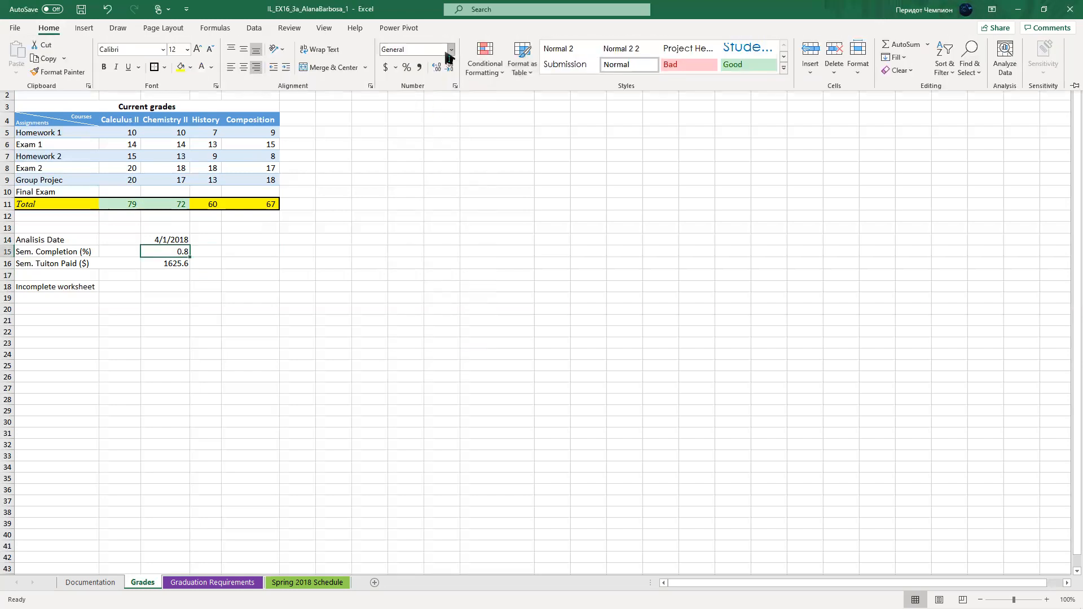
click(451, 50)
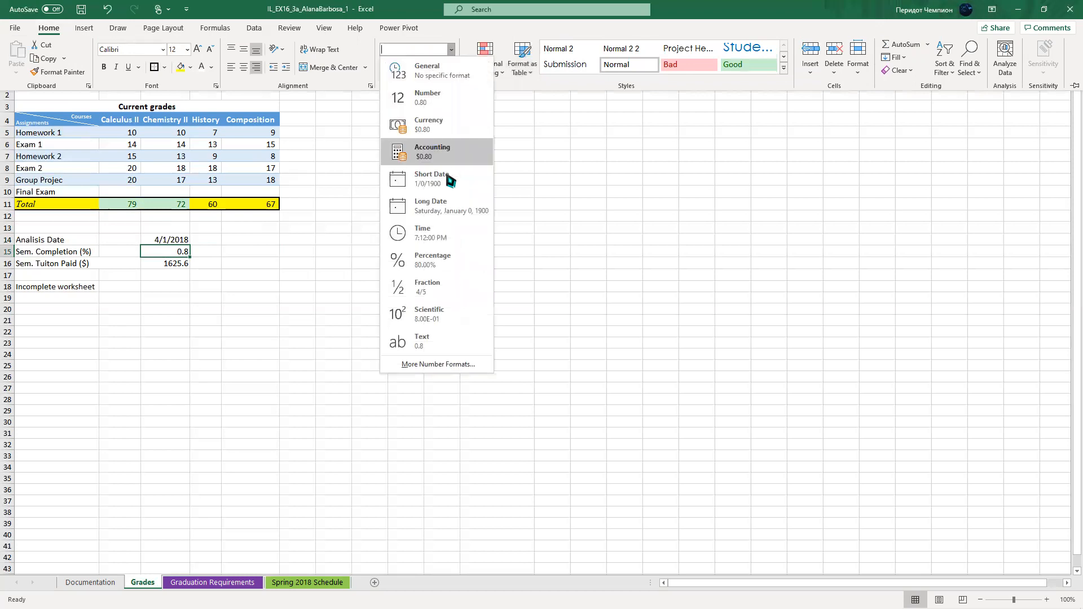
click(432, 260)
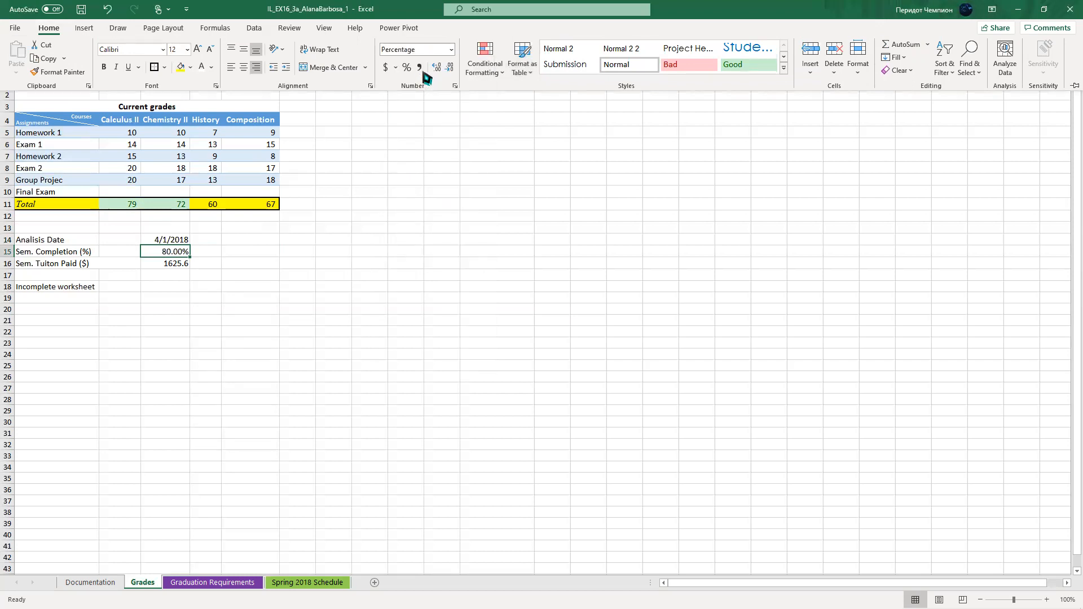
click(455, 86)
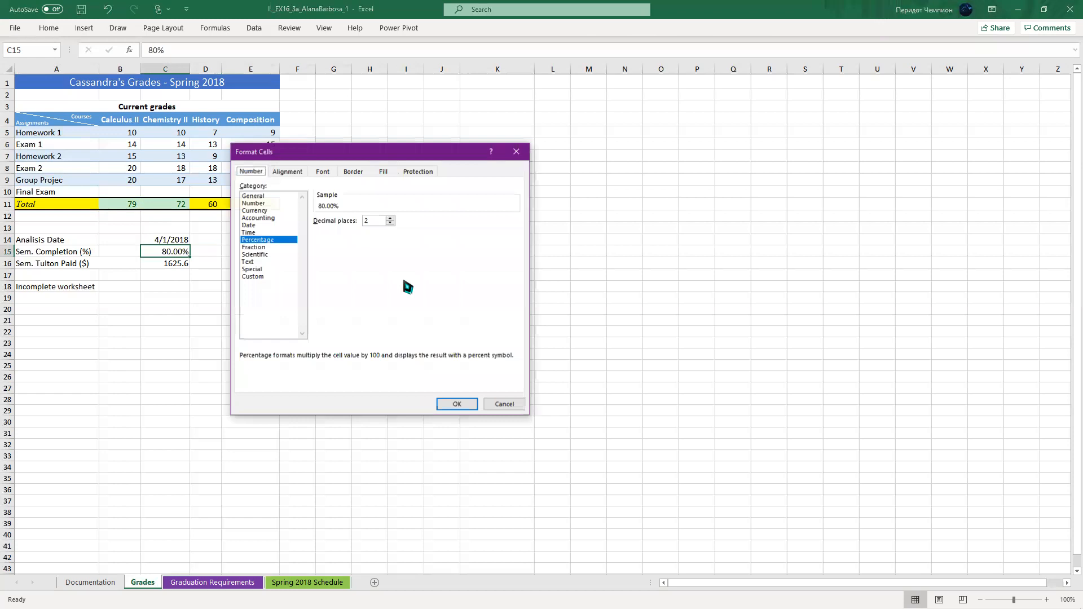
click(376, 221)
key(BackSpace)
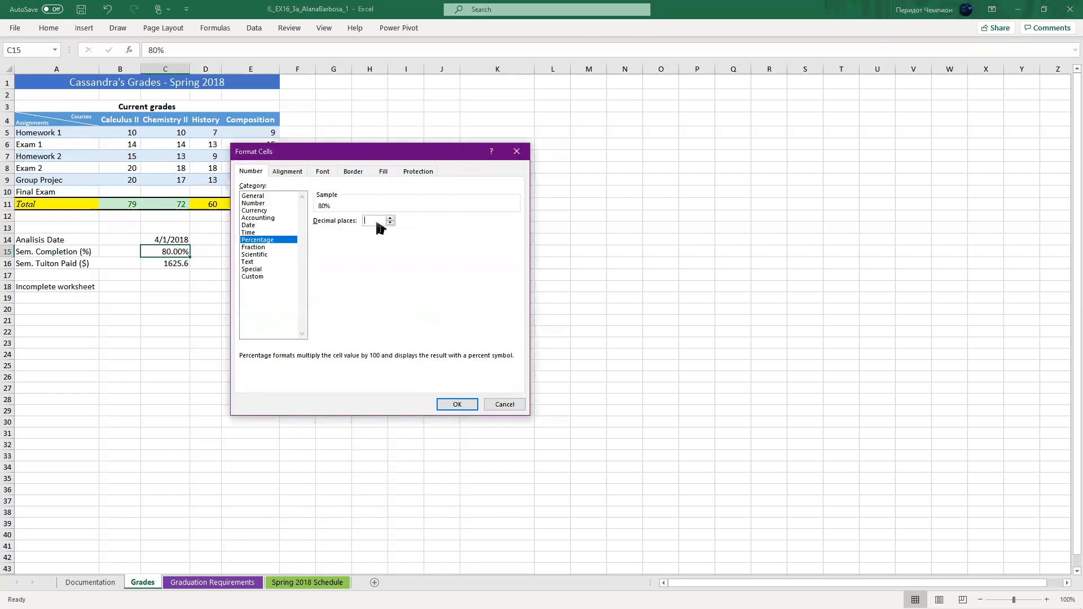
click(466, 405)
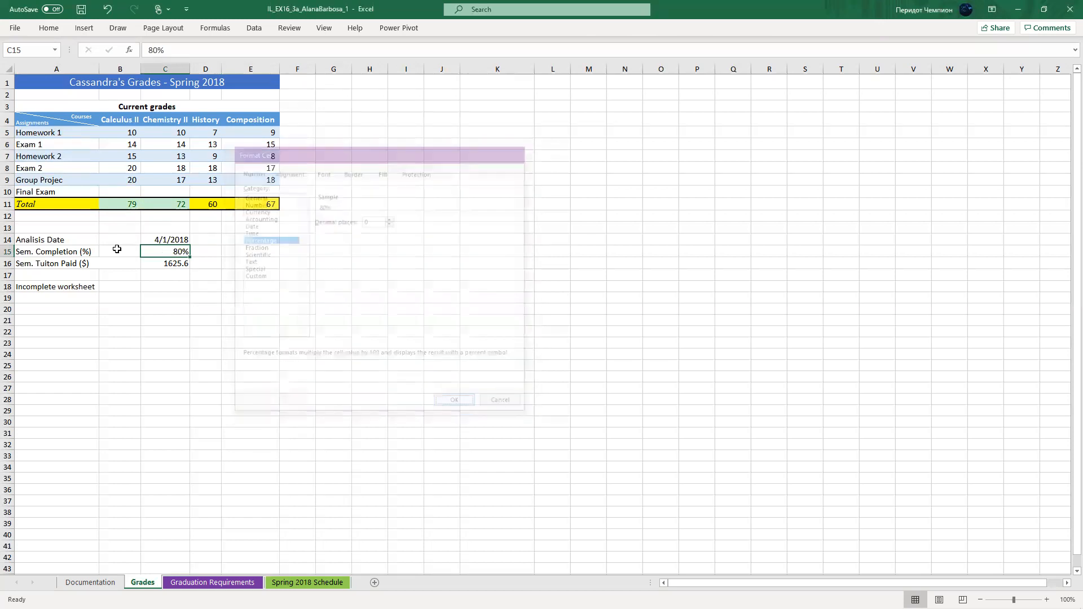
click(247, 294)
Format the semester tuition paid amount in C16 as Accounting with the $ symbol and 0 decimal places
click(172, 265)
click(60, 28)
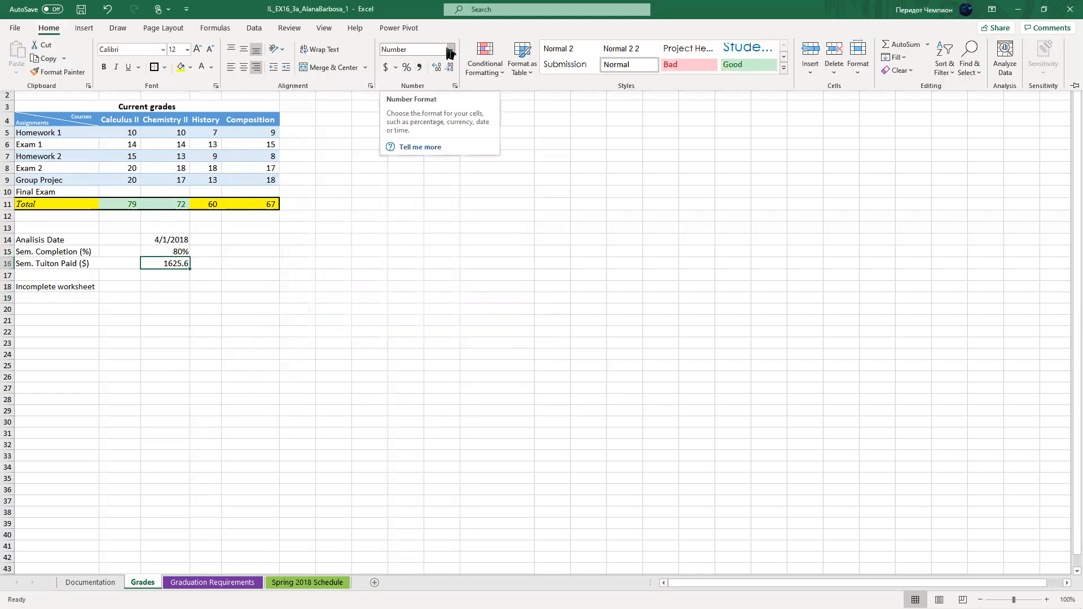
click(450, 50)
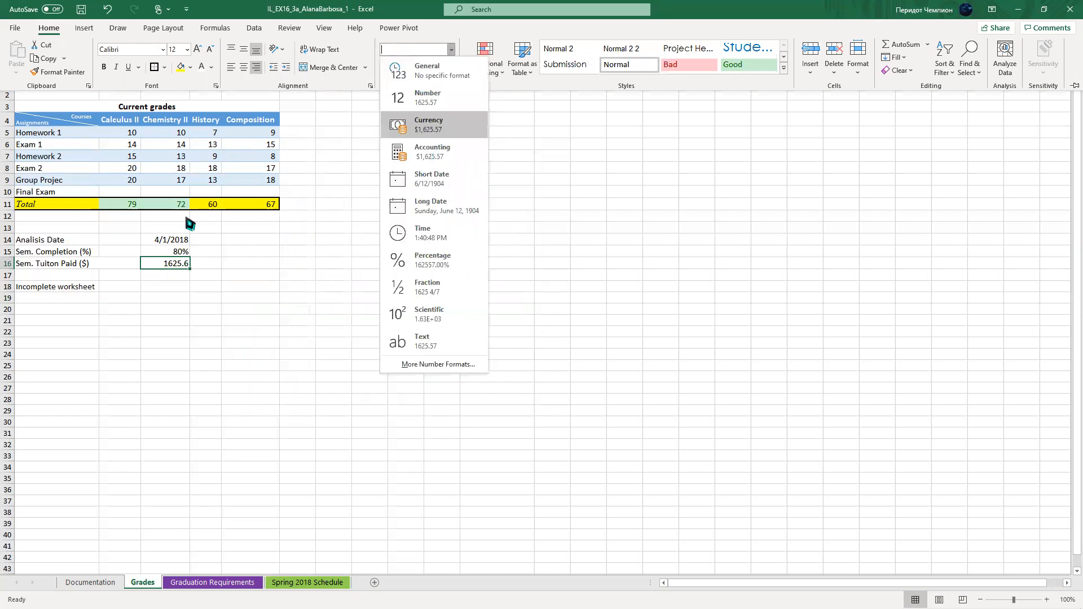
click(432, 151)
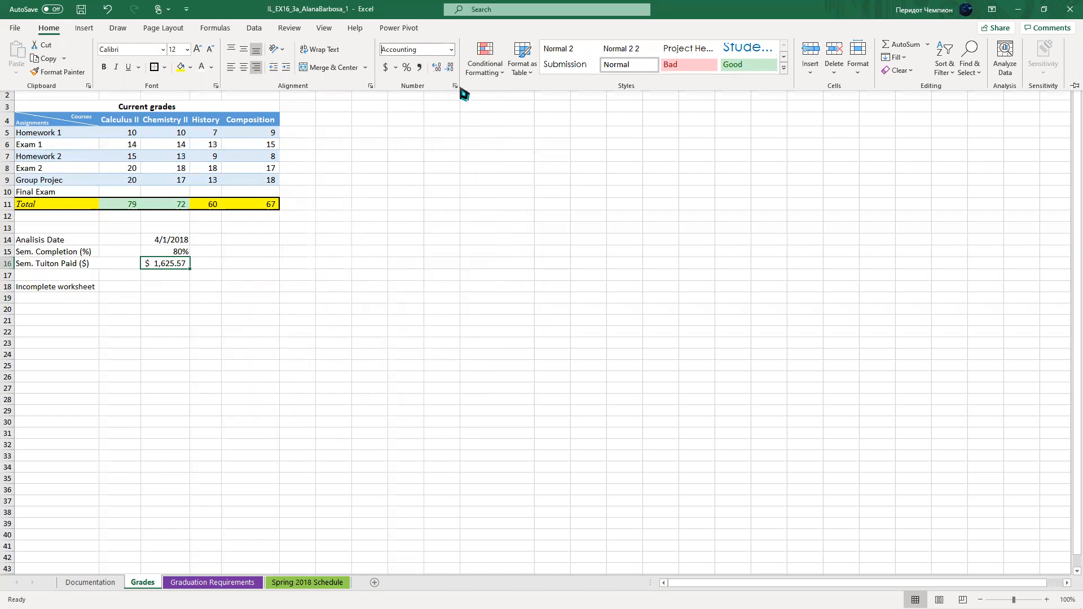
key(ctrl+1)
click(472, 234)
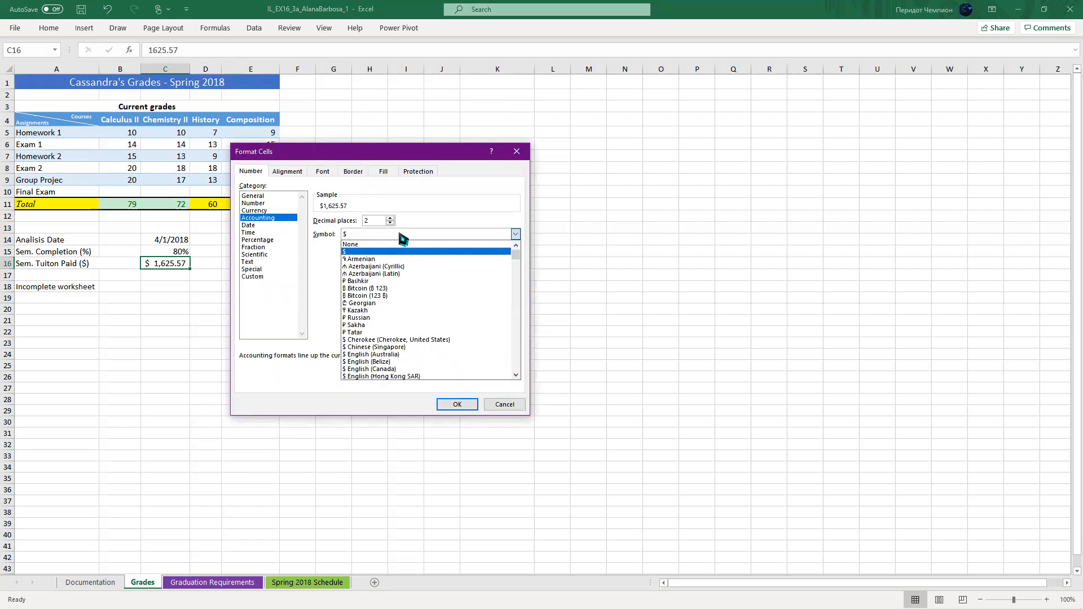
double_click(381, 220)
key(BackSpace)
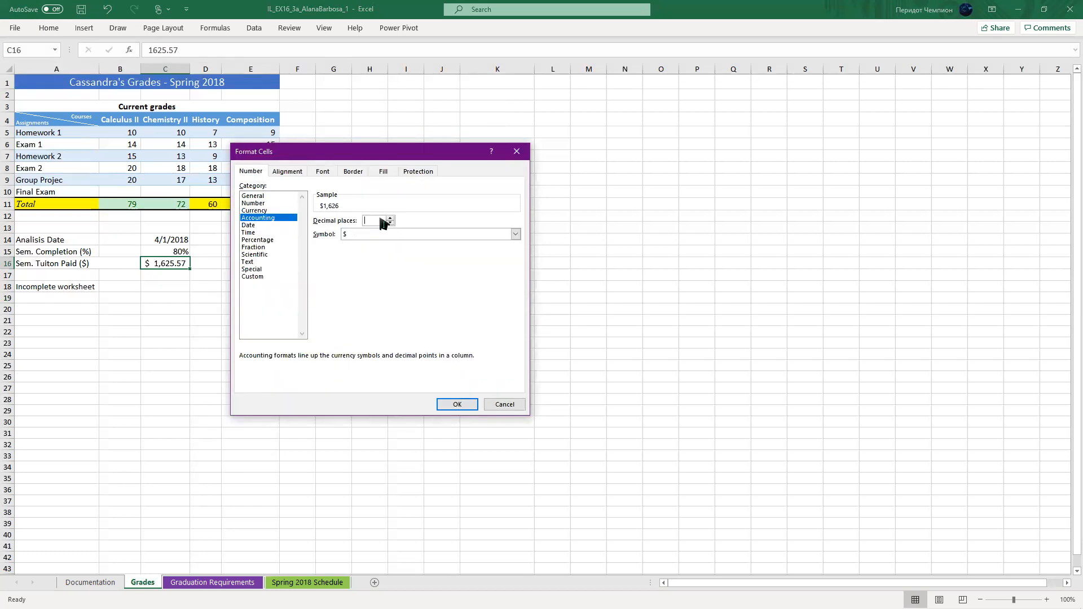
text(0)
key(Return)
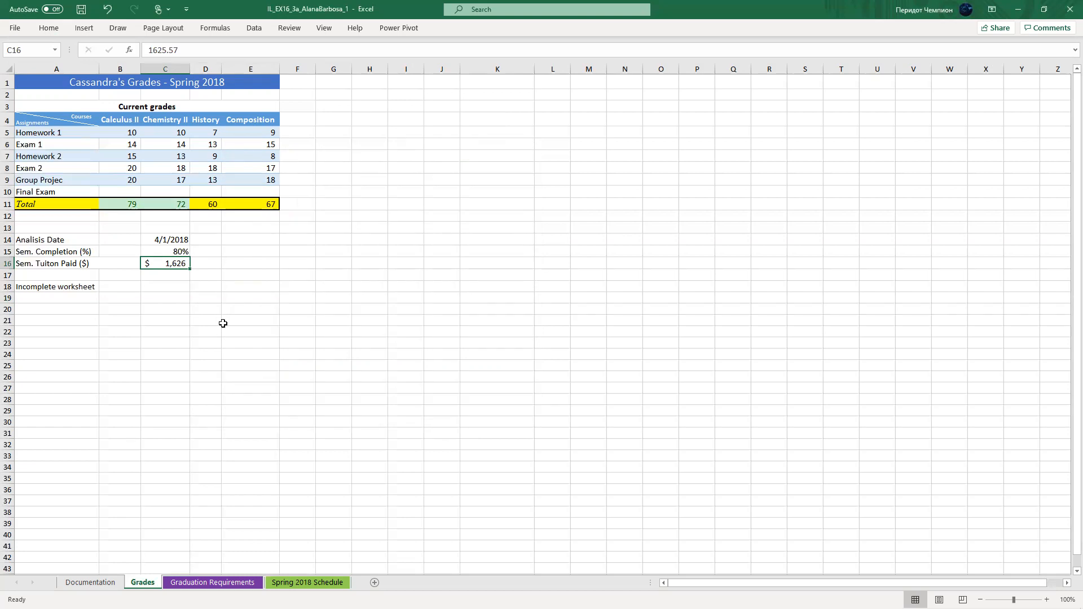
click(223, 326)
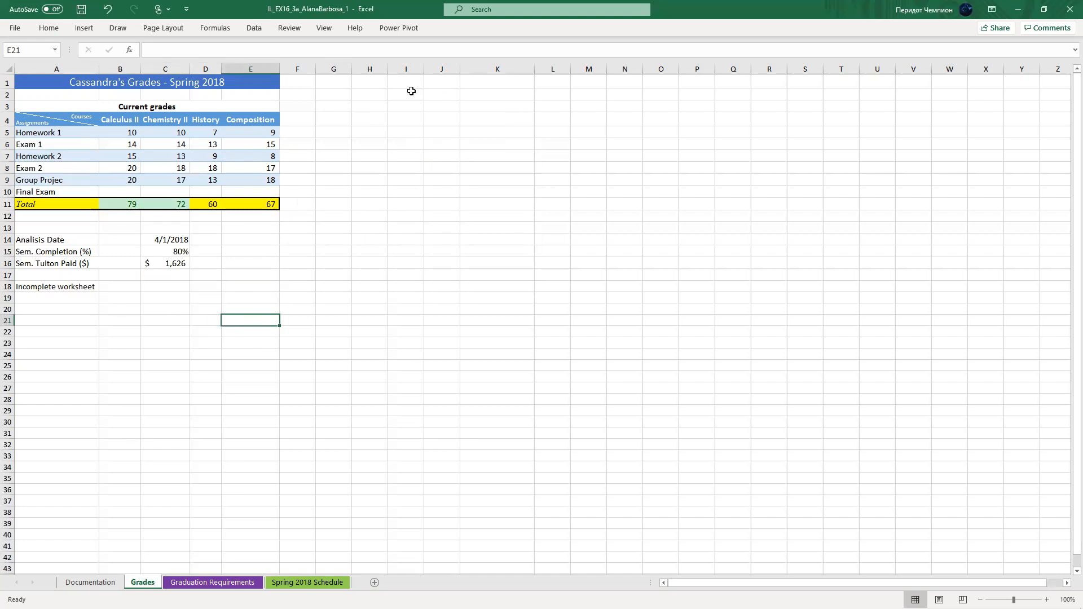
Change the label in A15 to Semester Completion (%), spelling out the abbreviated first word
click(55, 30)
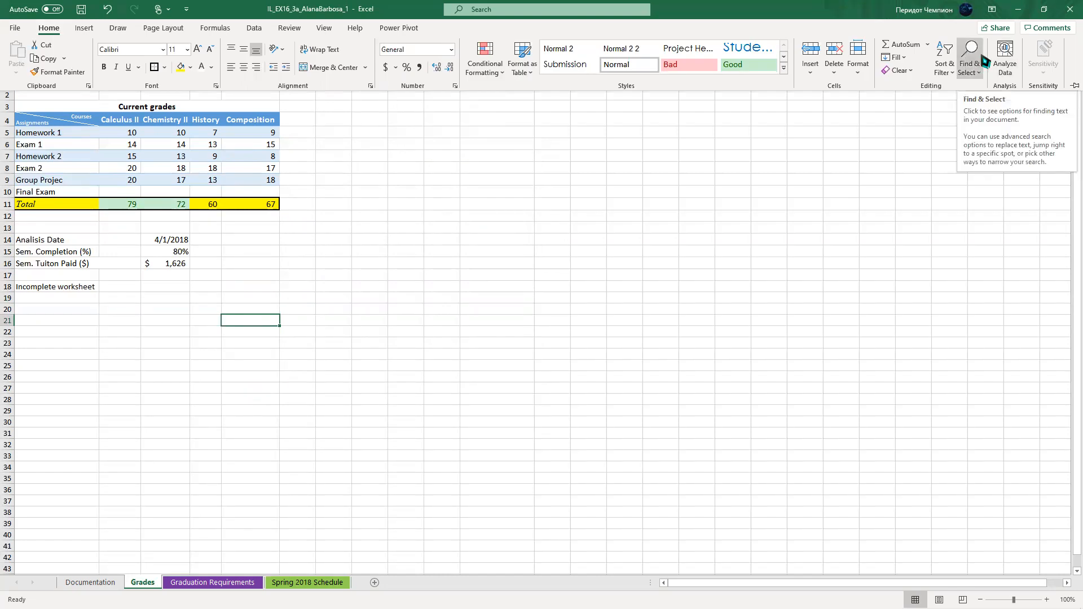
click(34, 253)
double_click(35, 251)
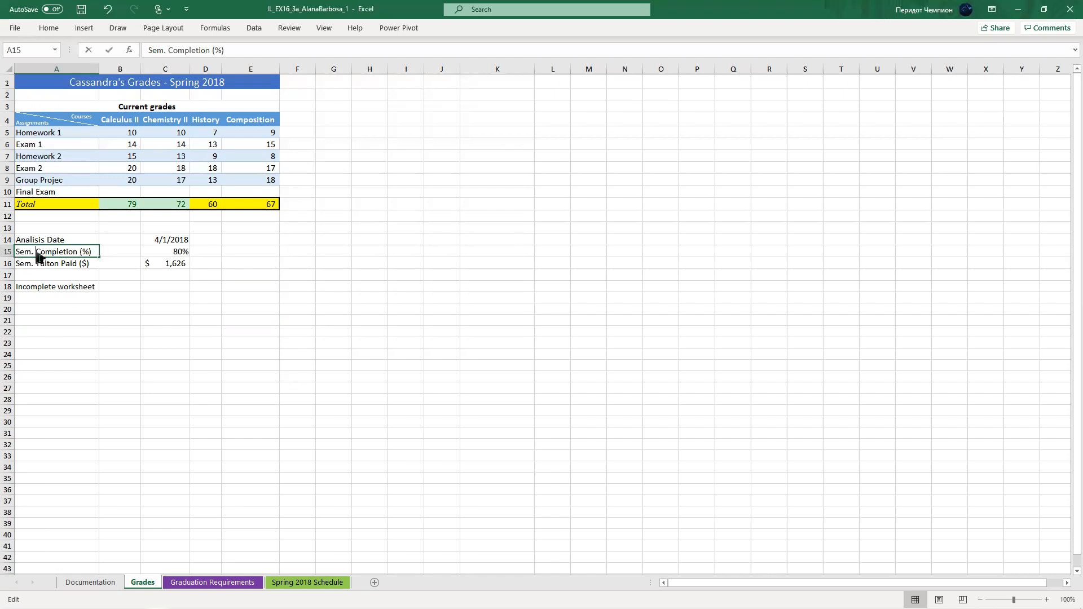
key(BackSpace)
key(BackSpace)
key(BackSpace)
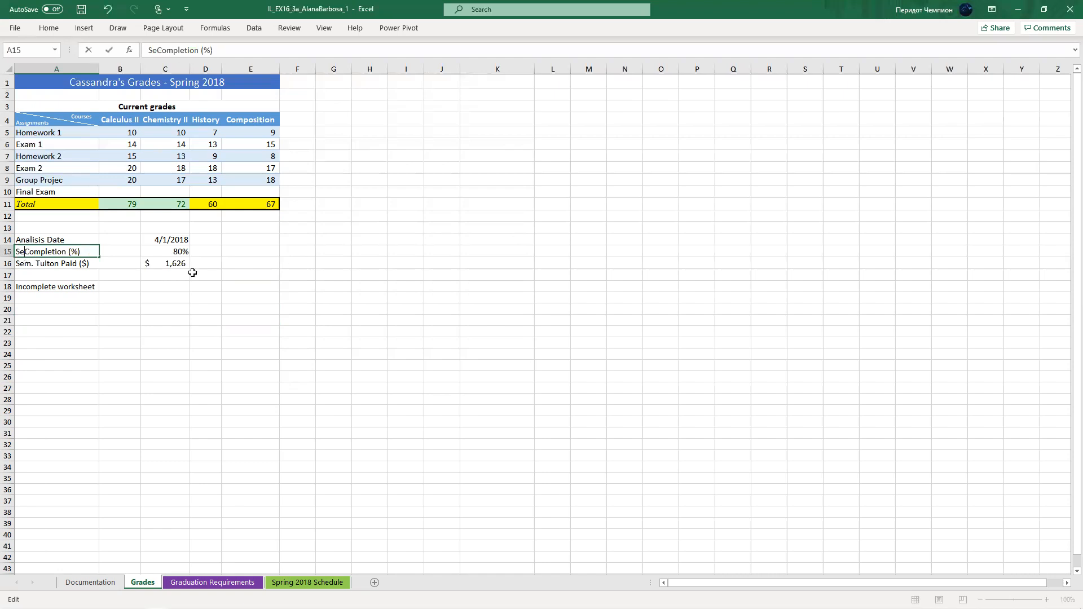
text(mrdyr)
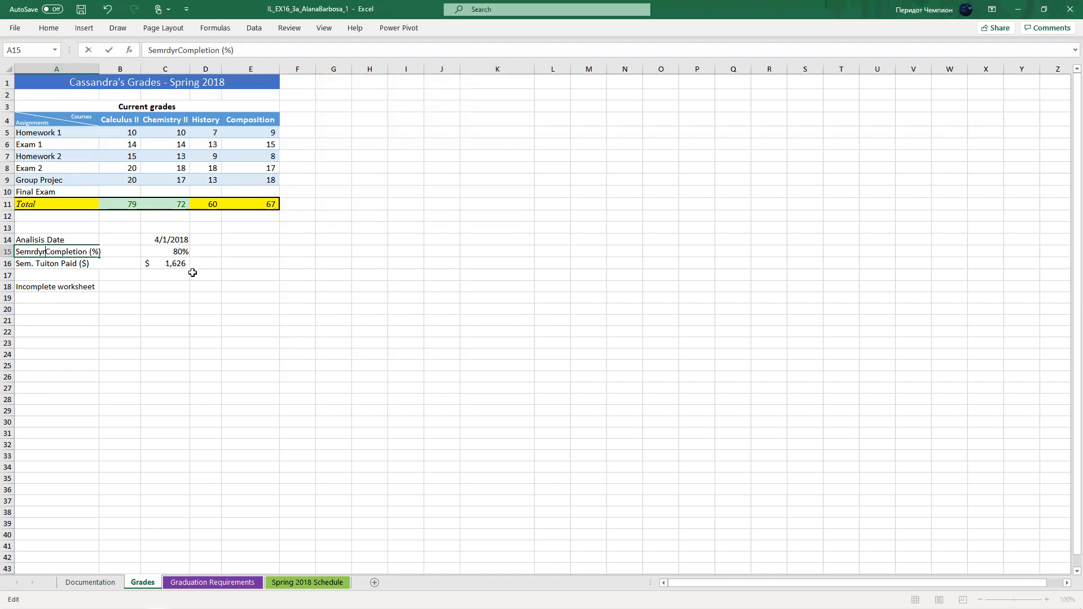
key(BackSpace)
key(BackSpace)
key(BackSpace)
key(BackSpace)
text(ester)
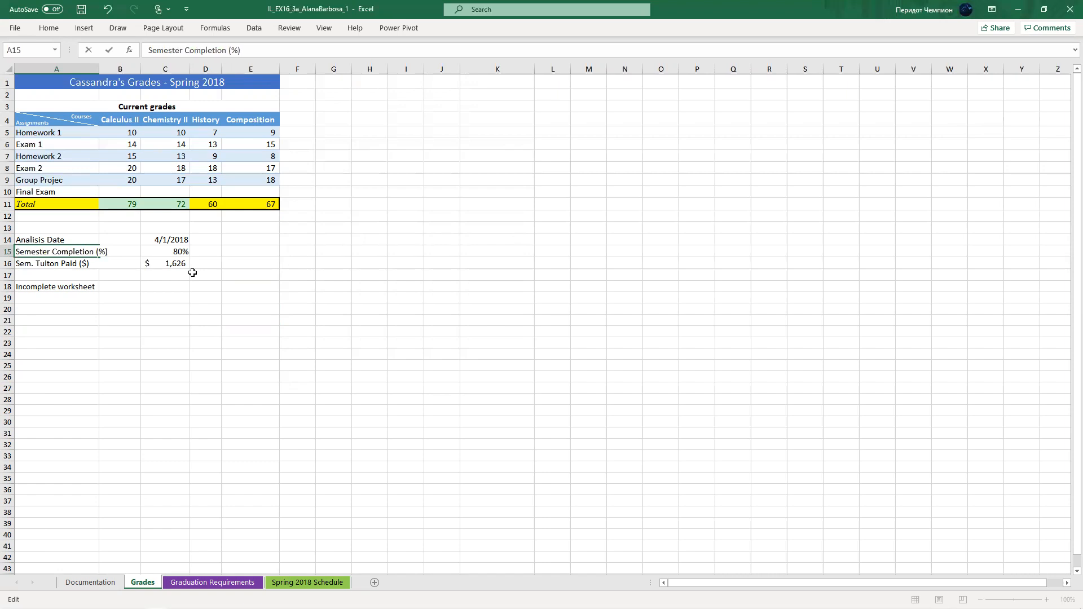
Spell out the abbreviation Sem. as Semester in the tuition paid label in A16
double_click(33, 264)
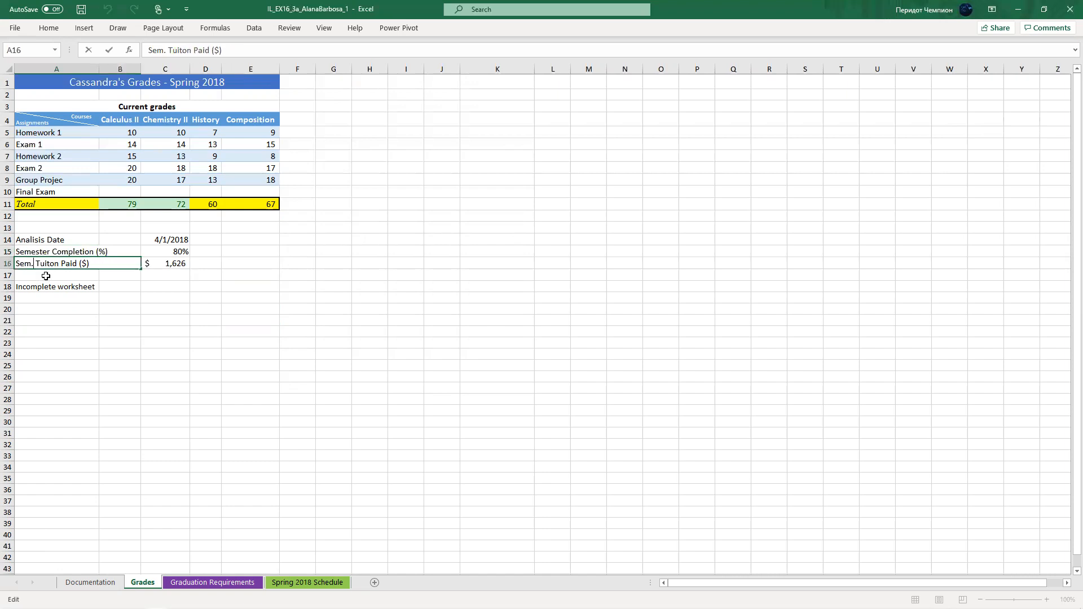
key(BackSpace)
text(ester)
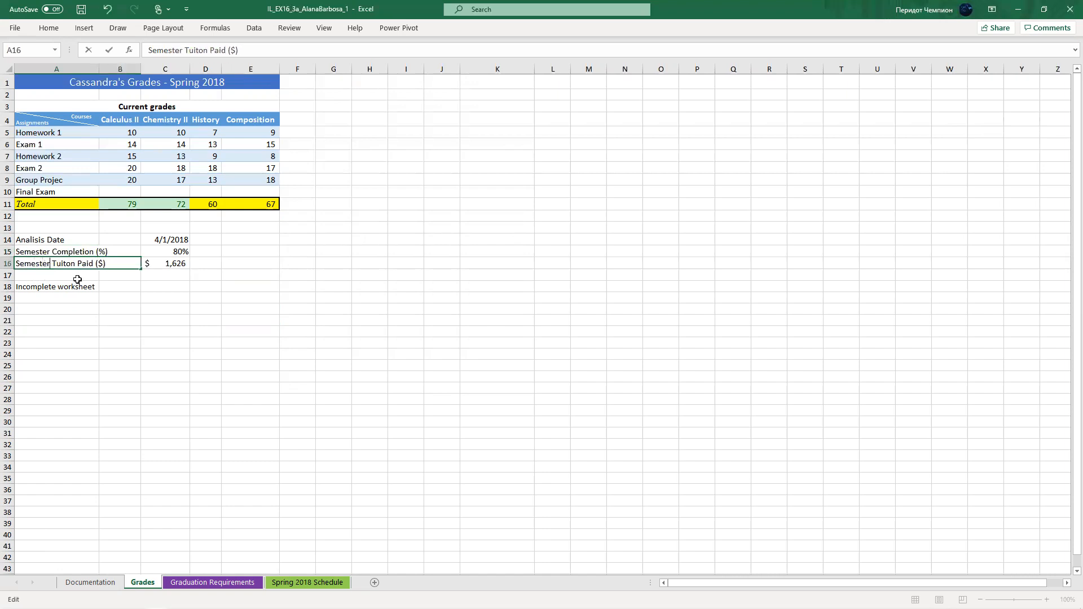
key(Return)
key(Return)
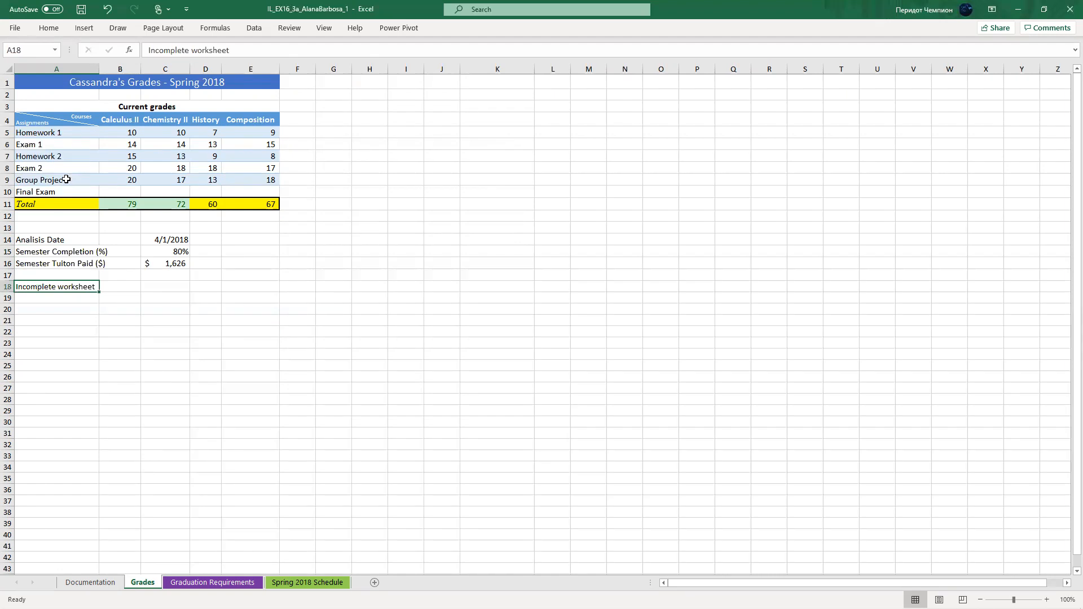
Correct the misspelled labels in A9 and A14 to read Group Project and Analysis Date
double_click(68, 181)
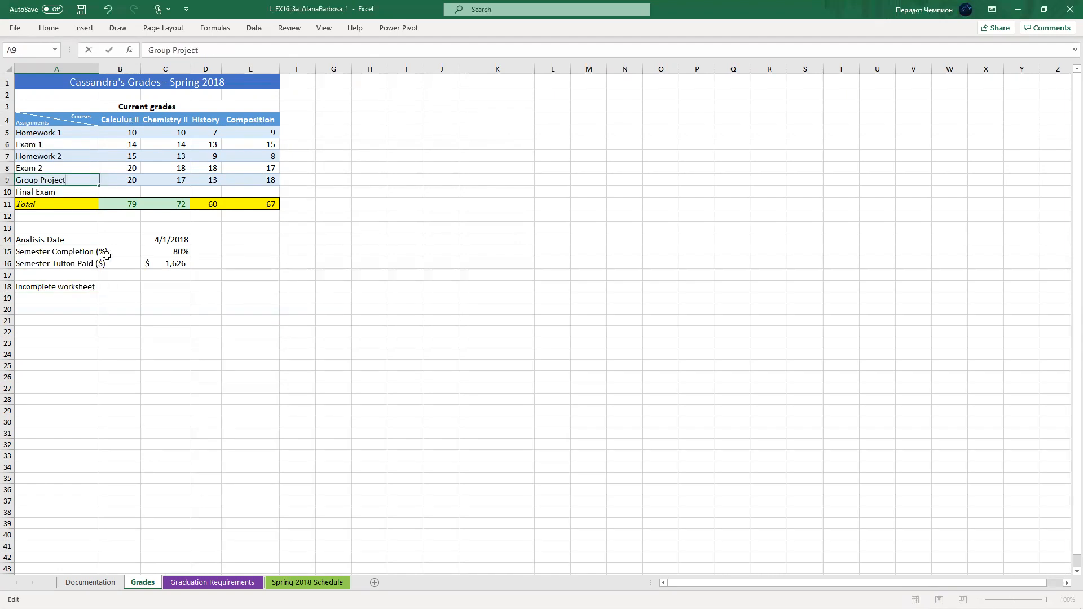
double_click(40, 243)
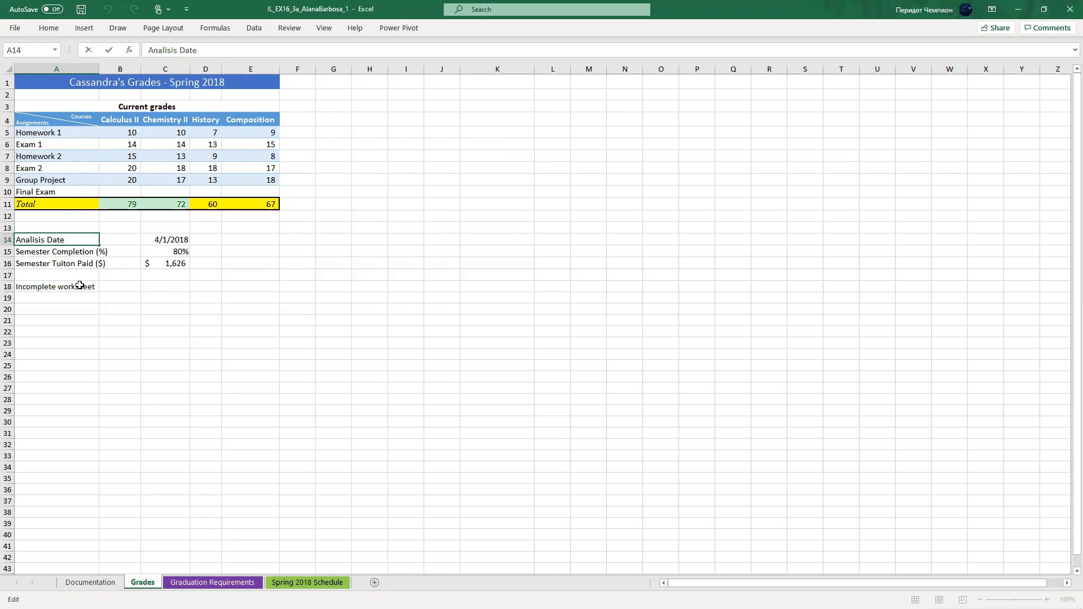
key(Delete)
text(y)
click(81, 263)
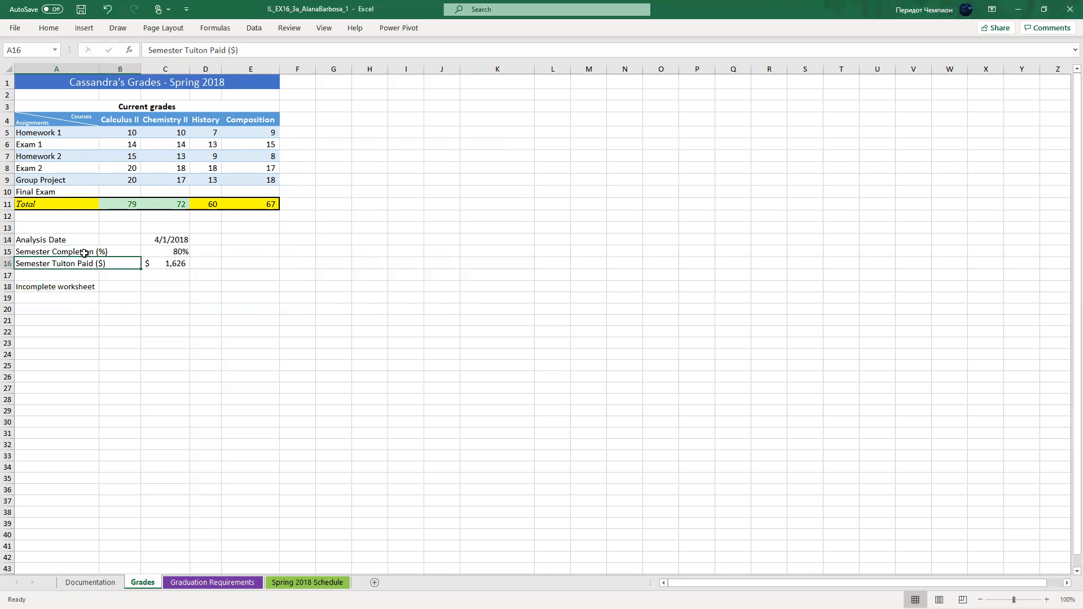
Correct the misspelled tuition label in A16 to read Semester Tuition Paid ($)
double_click(85, 251)
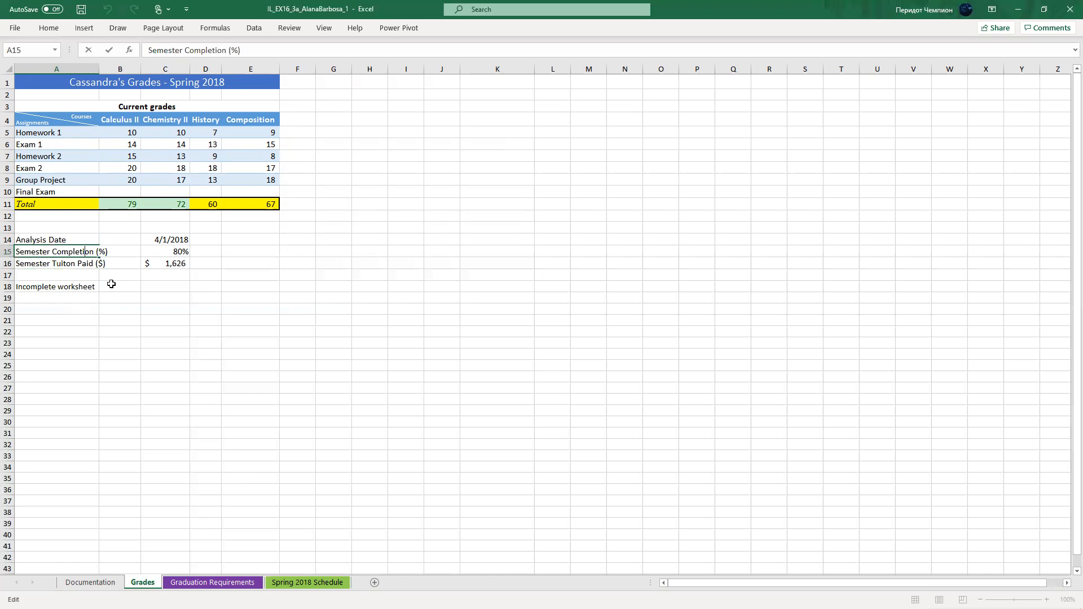
click(45, 275)
key(Up)
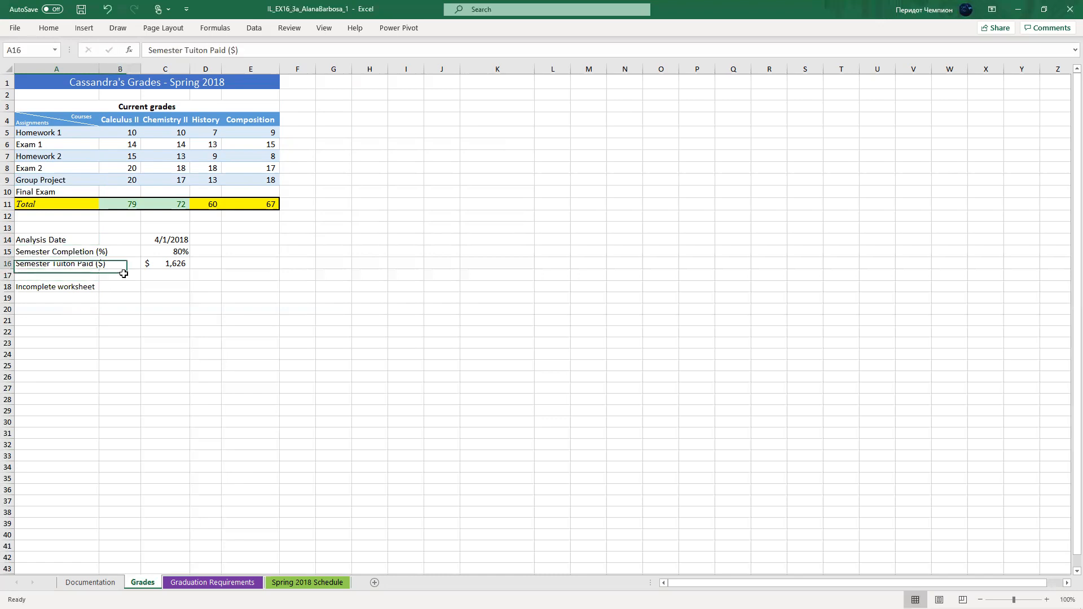
double_click(66, 263)
text(i)
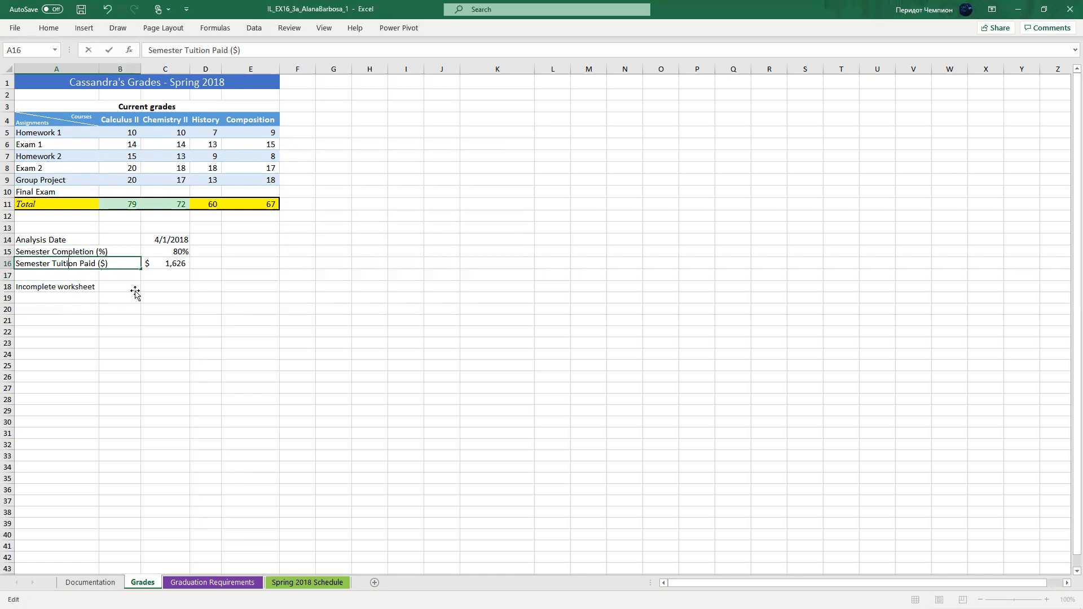
click(136, 292)
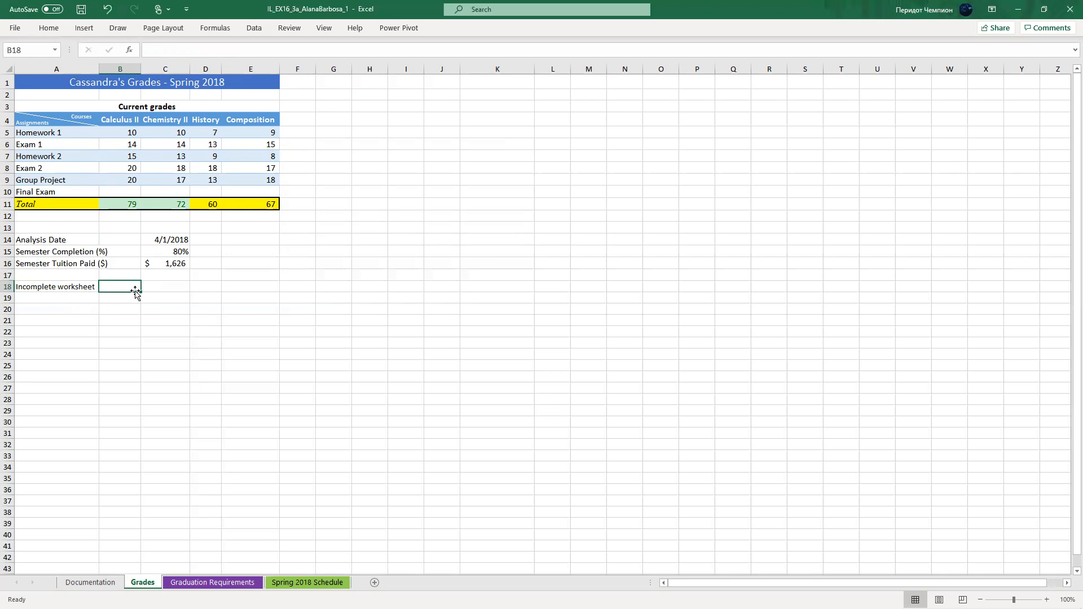
Delete the entire row 18 containing the Incomplete worksheet note
click(8, 286)
right_click(67, 285)
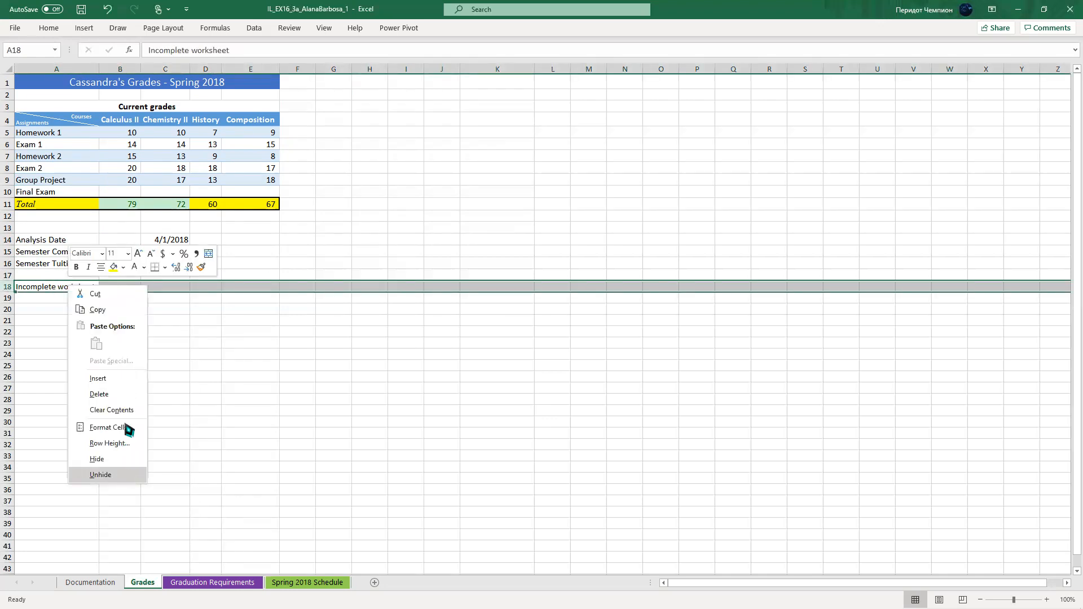
click(99, 394)
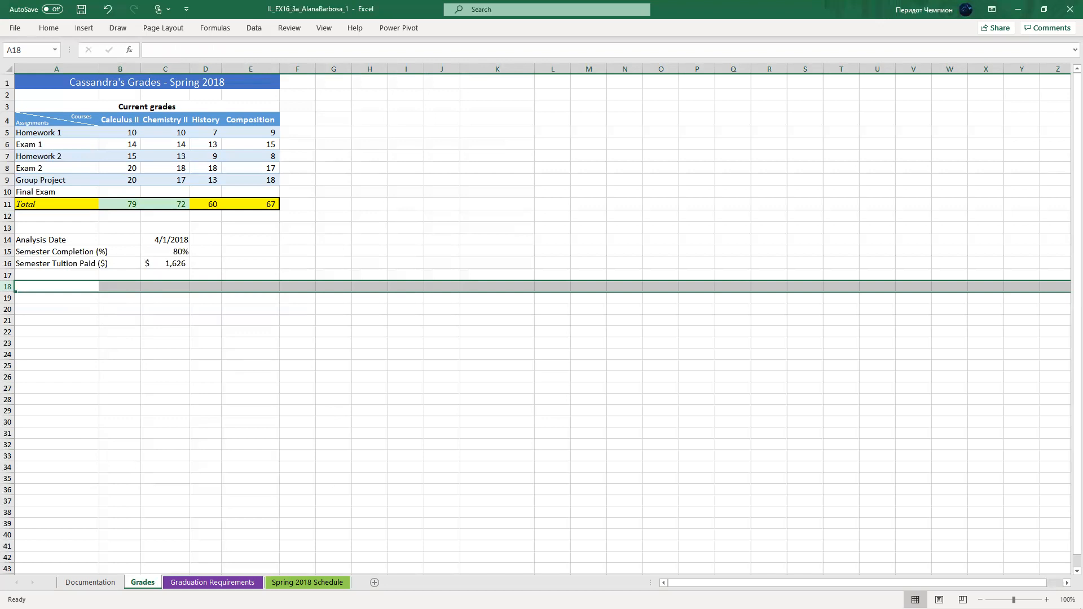
Rename the Grades worksheet as Spring 2018 Grades and set its tab color to the standard Blue
right_click(145, 583)
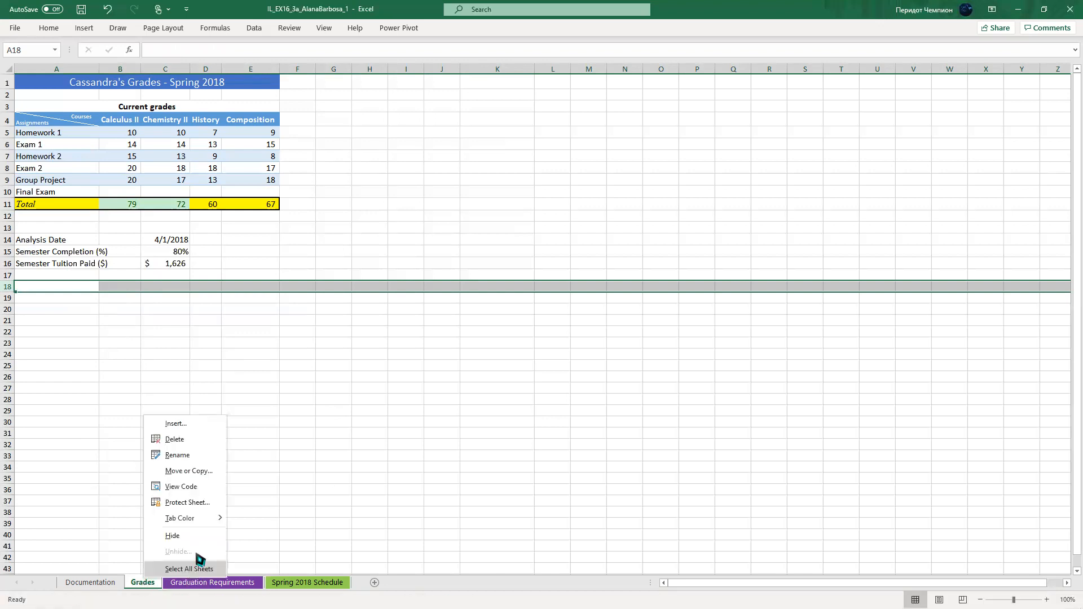
text(r)
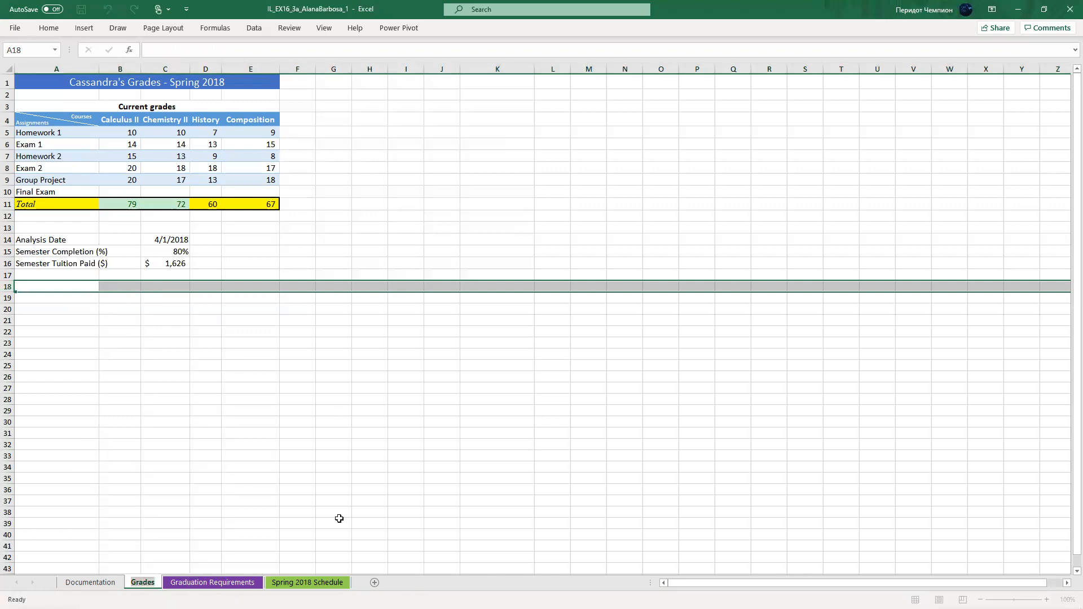
text(Spring)
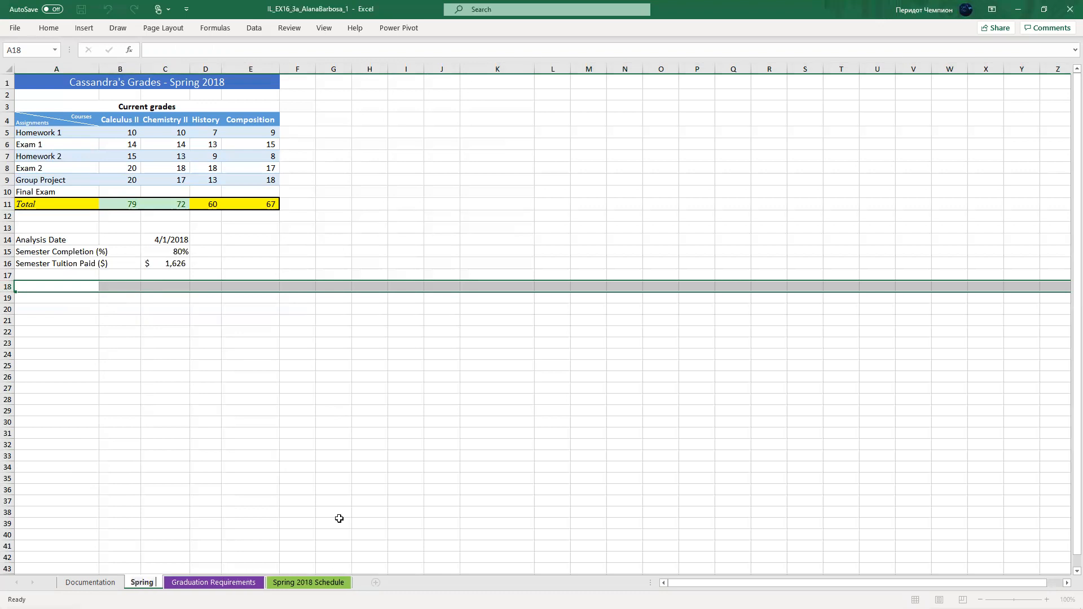
text( 2018 Grades)
click(210, 550)
right_click(172, 583)
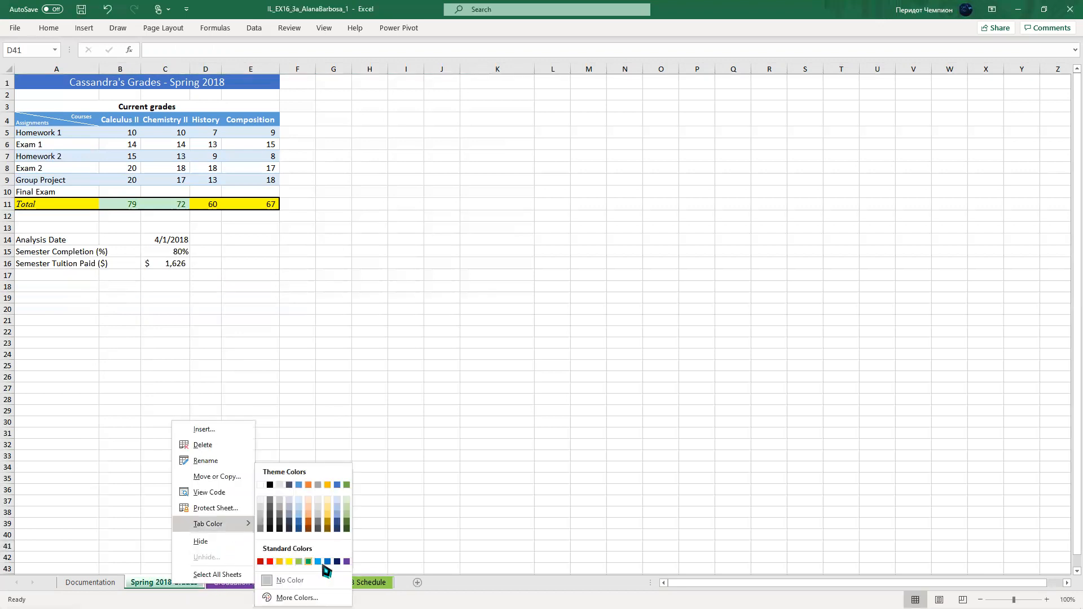
click(532, 554)
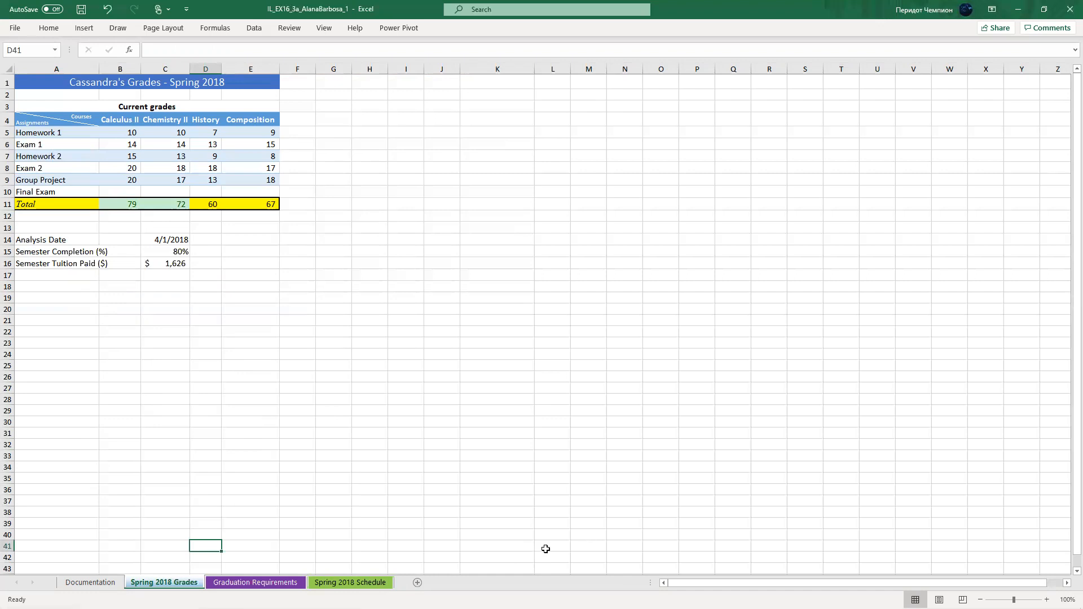
Switch to the Graduation Requirements worksheet and select the required and current credits in B3:C8
click(255, 583)
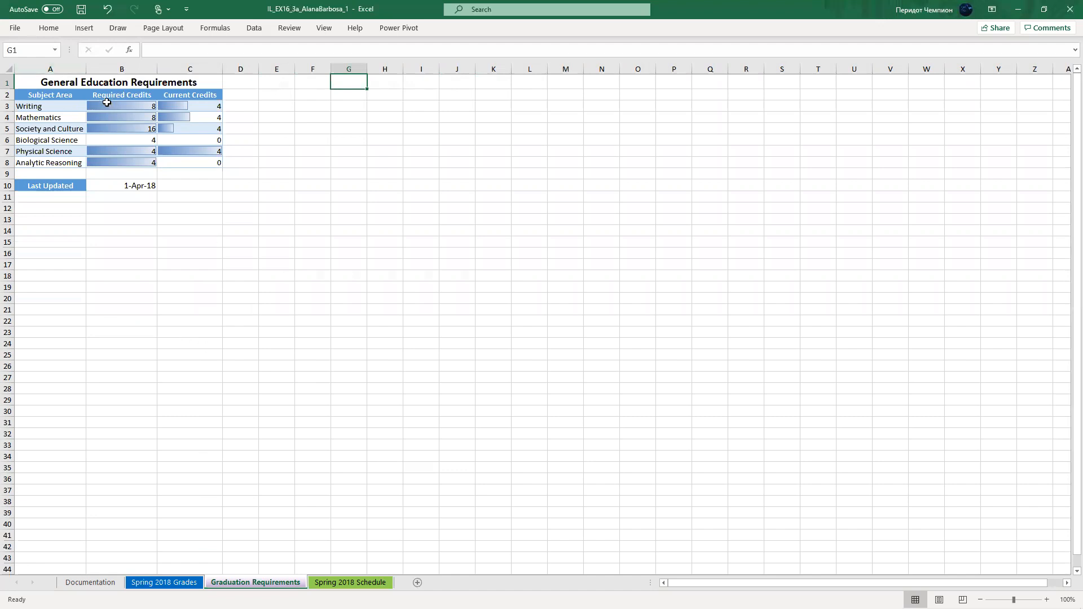
drag(122, 106, 194, 164)
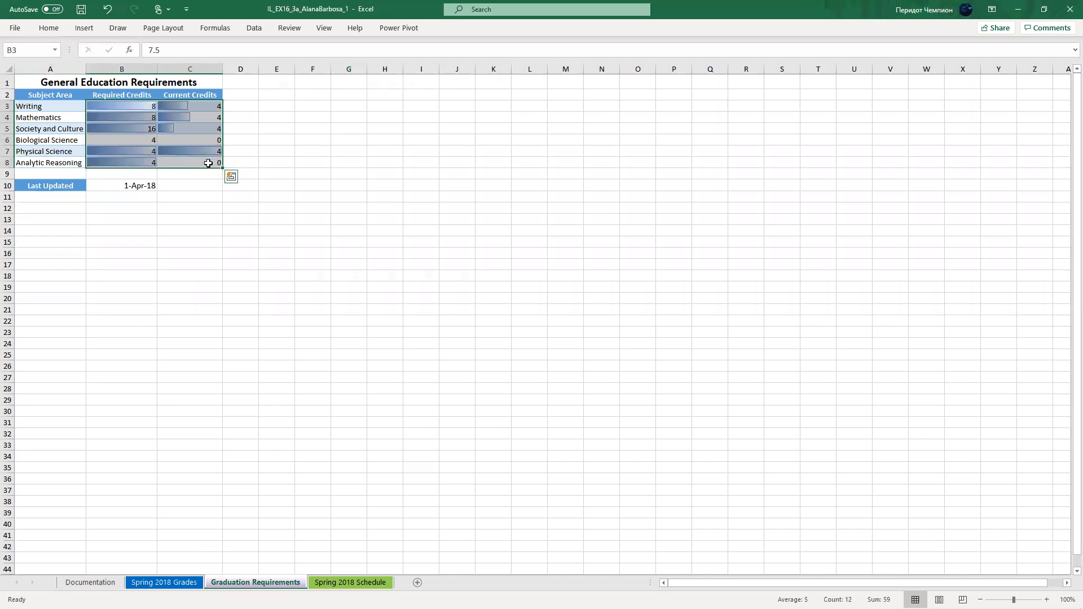
key(alt+h)
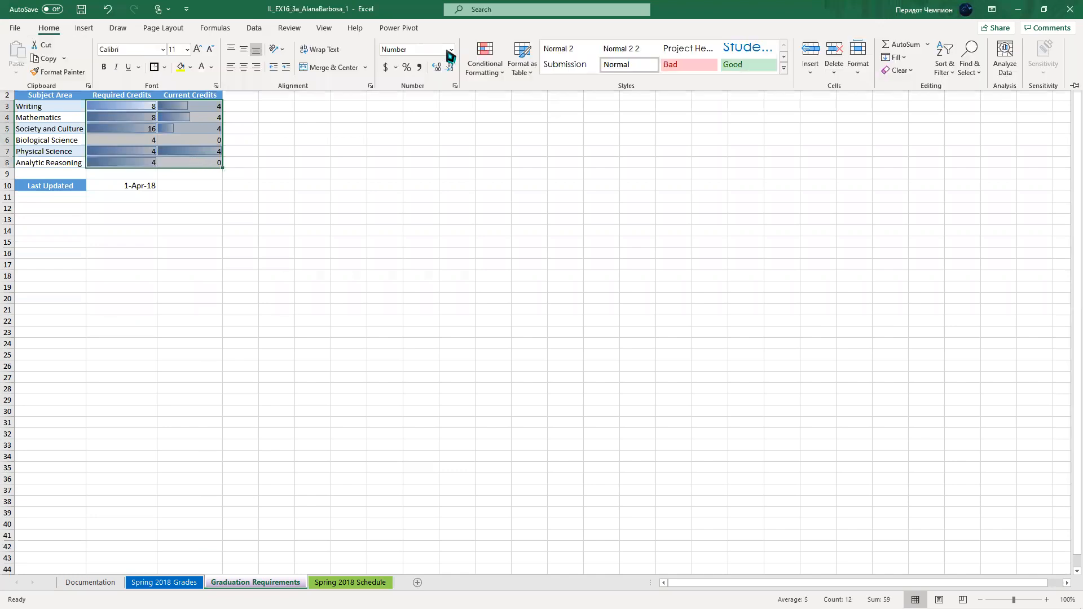
click(451, 50)
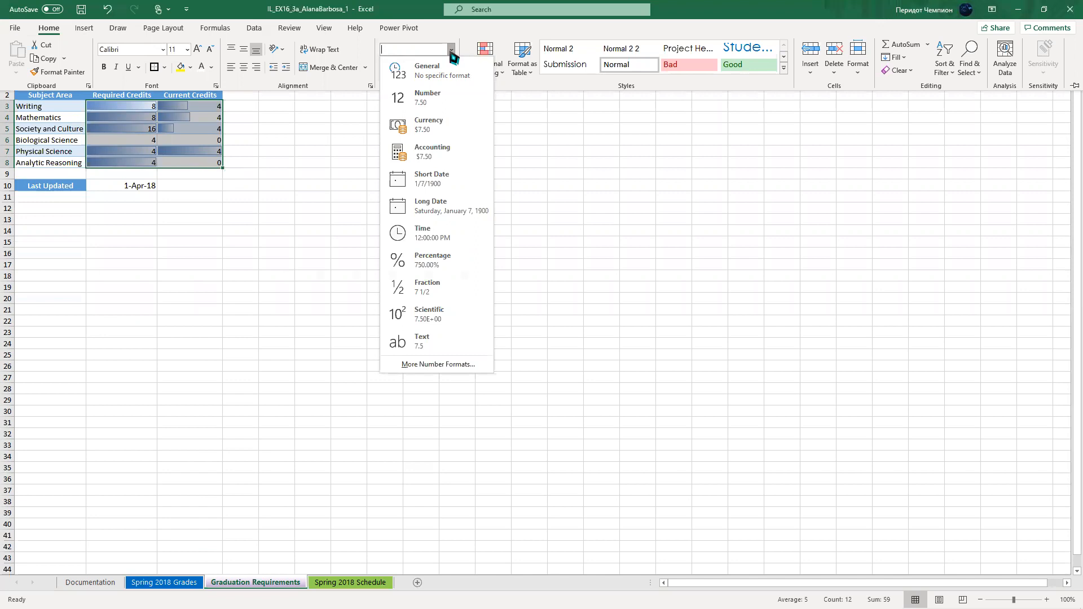
click(217, 164)
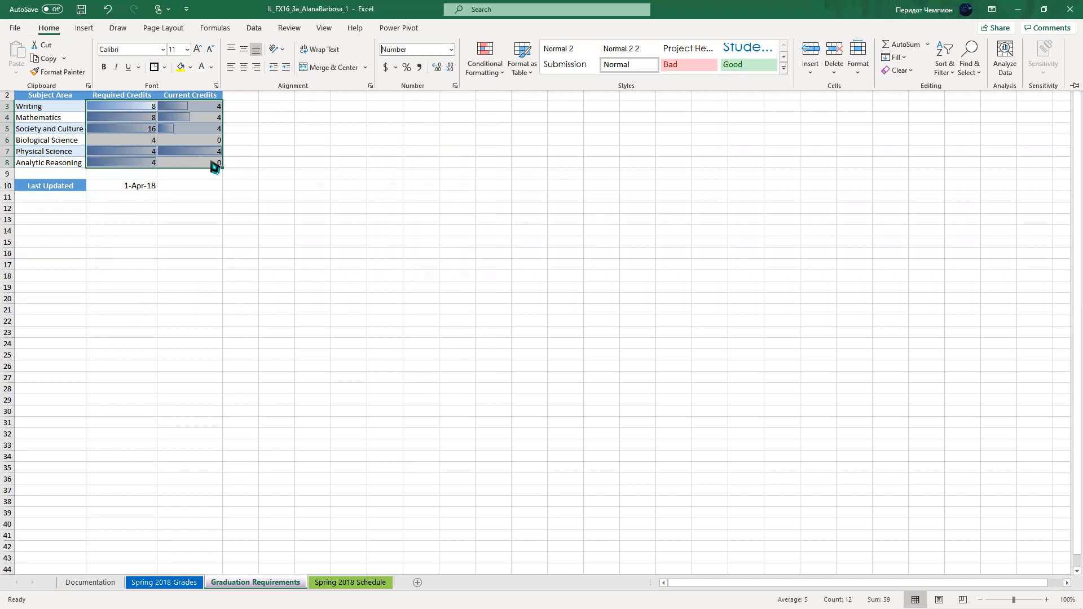
right_click(209, 157)
key(Escape)
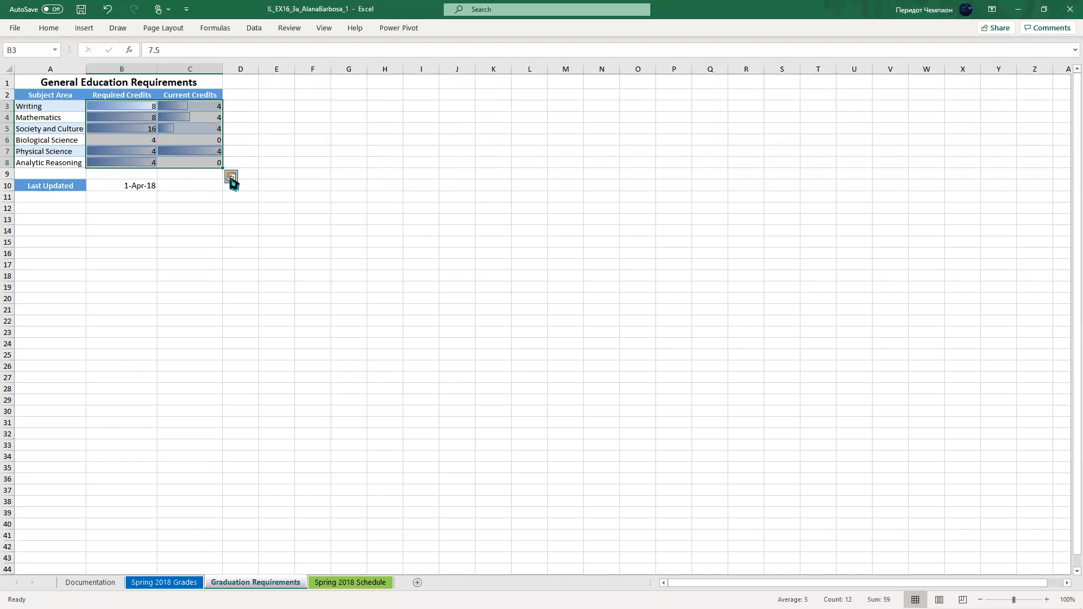
key(ctrl+q)
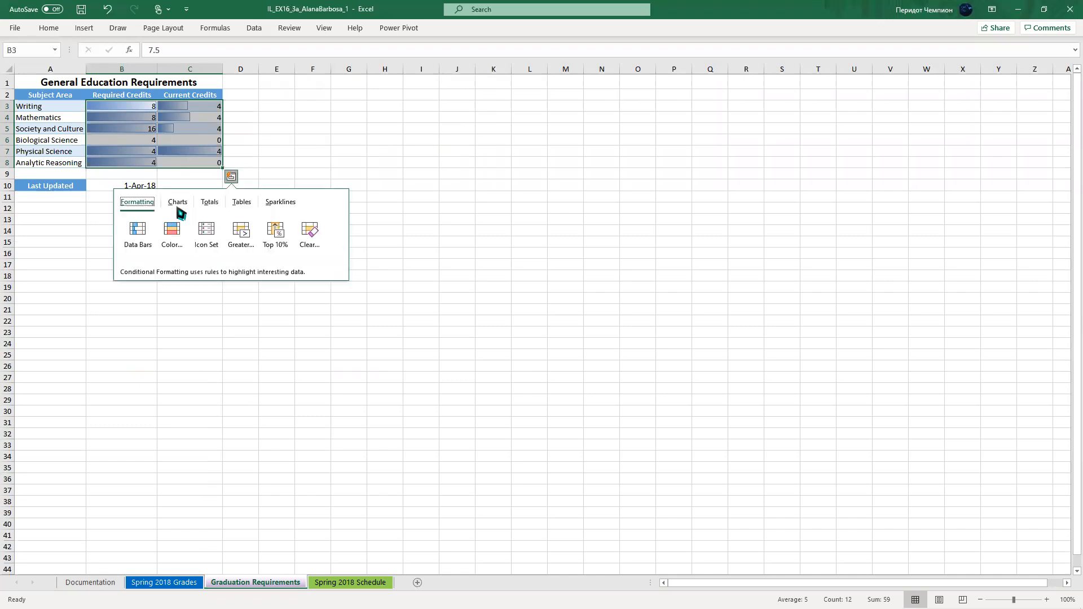
right_click(210, 154)
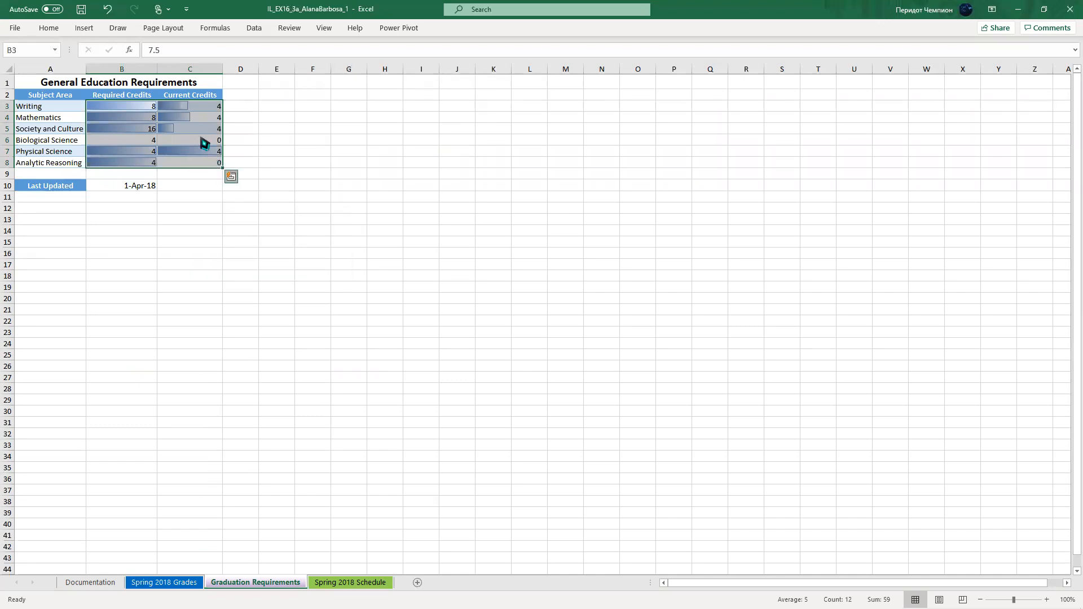
Apply the Number format with 1 decimal place to the credit values in B3:C8
click(48, 31)
double_click(57, 28)
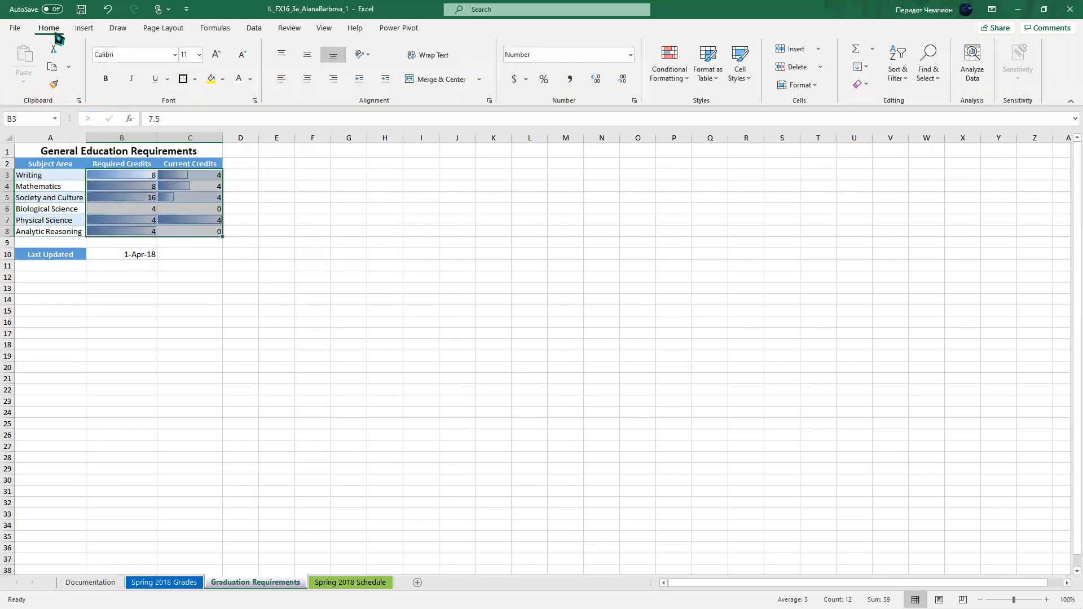
click(632, 56)
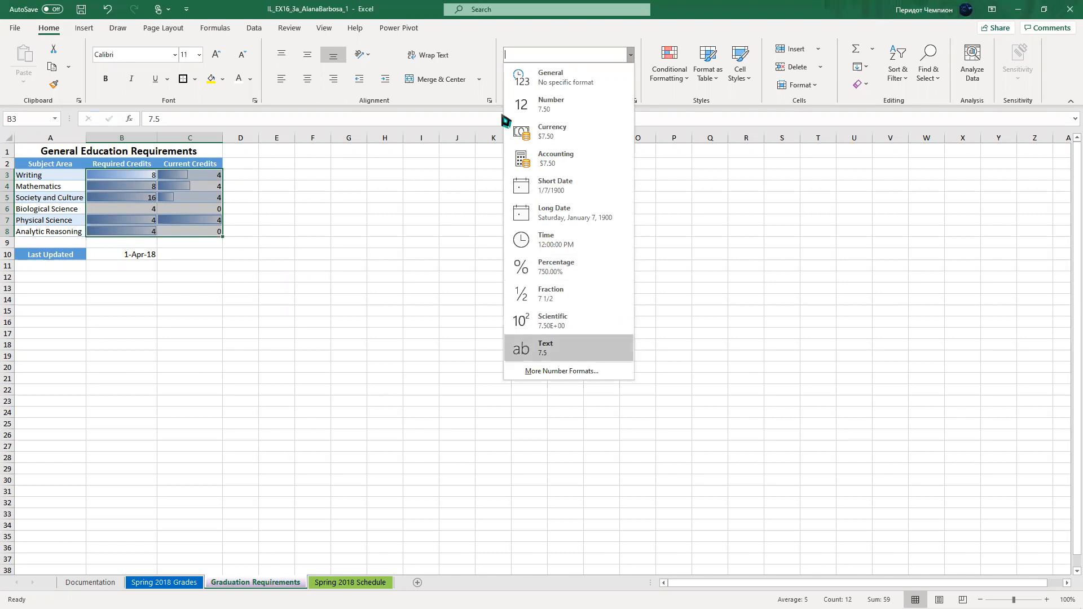
click(552, 108)
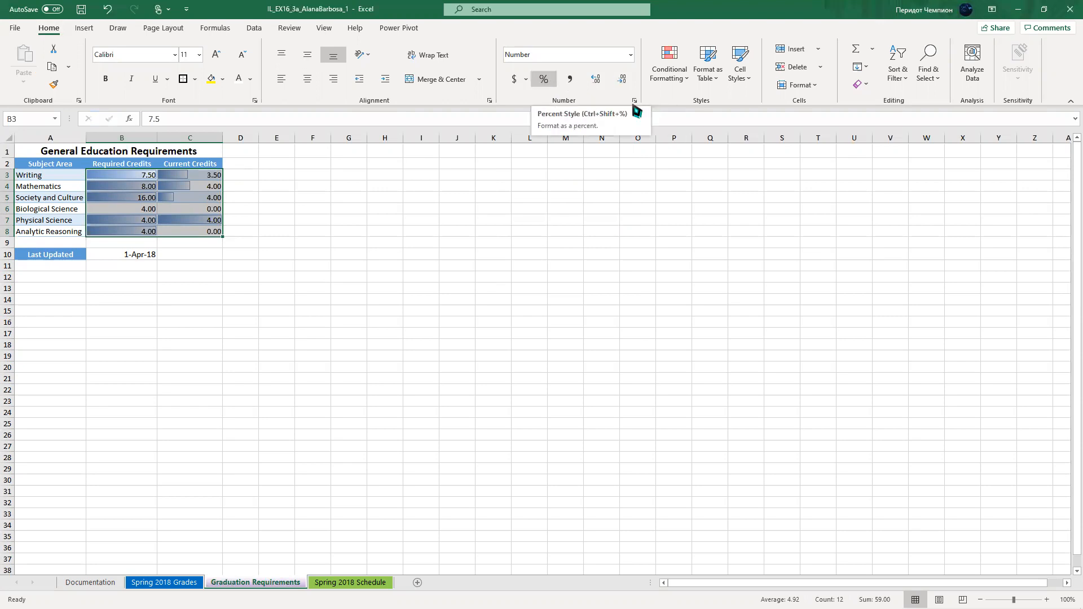
click(373, 223)
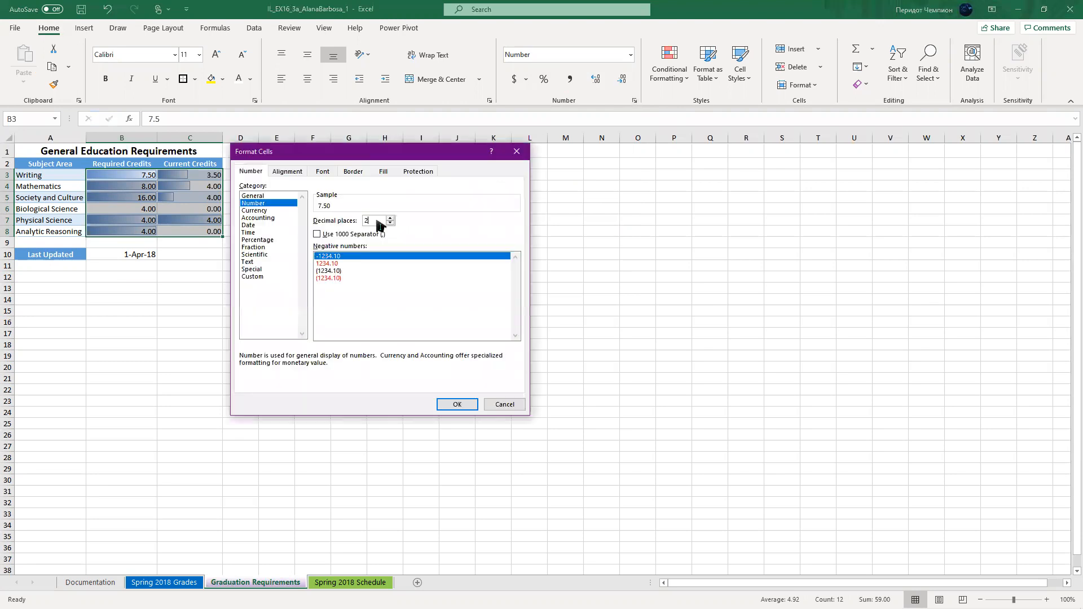
key(BackSpace)
text(1)
key(Return)
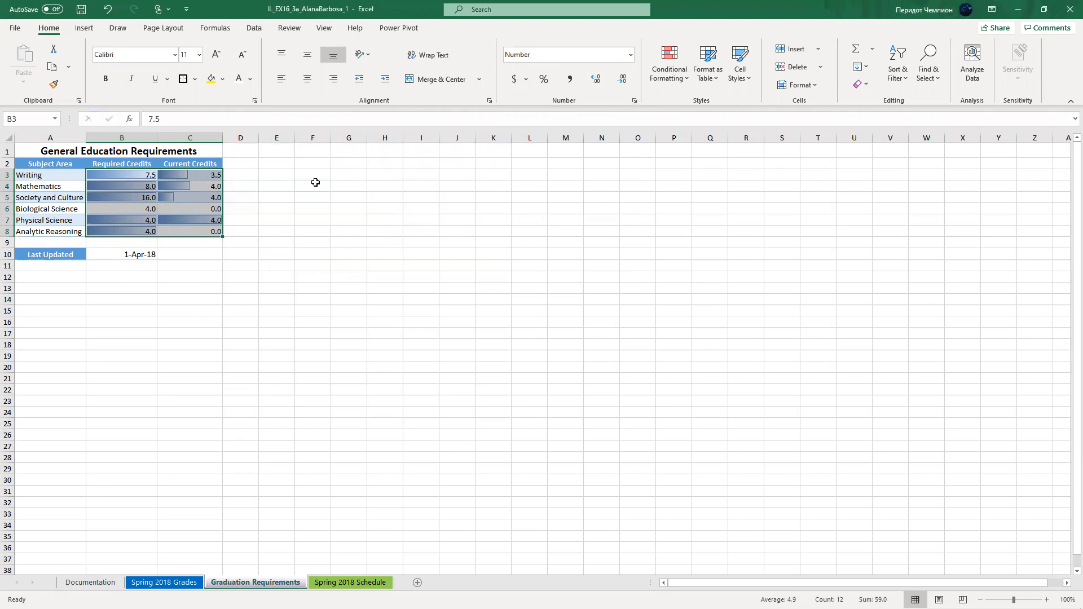
Apply gradient-fill Blue Data Bars to the Biological Science credits in B6:C6 of the Graduation Requirements worksheet
click(271, 207)
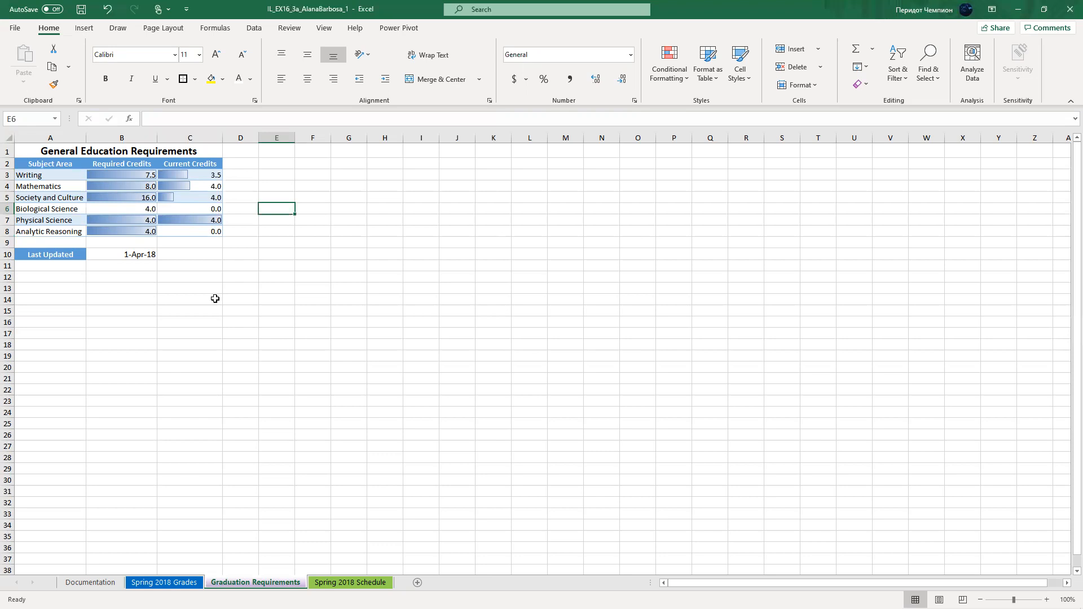
click(114, 209)
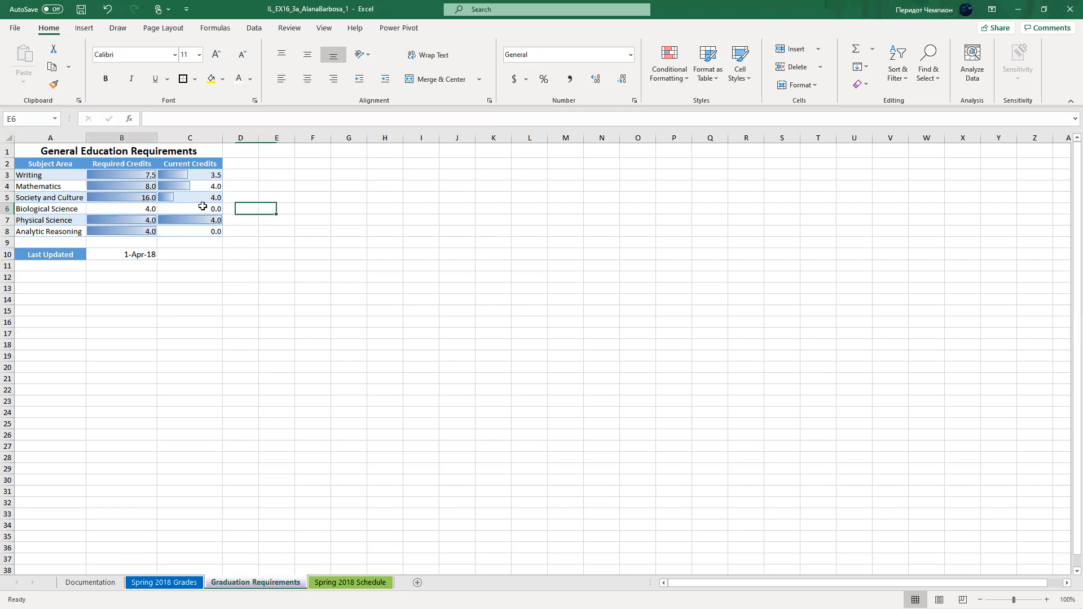
drag(204, 207, 206, 205)
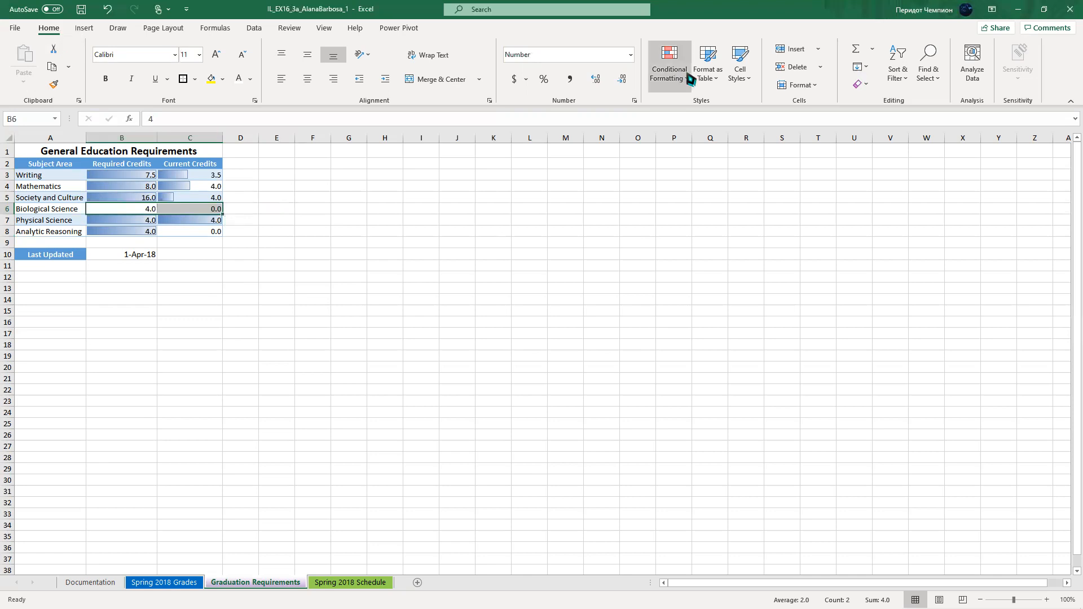
double_click(42, 29)
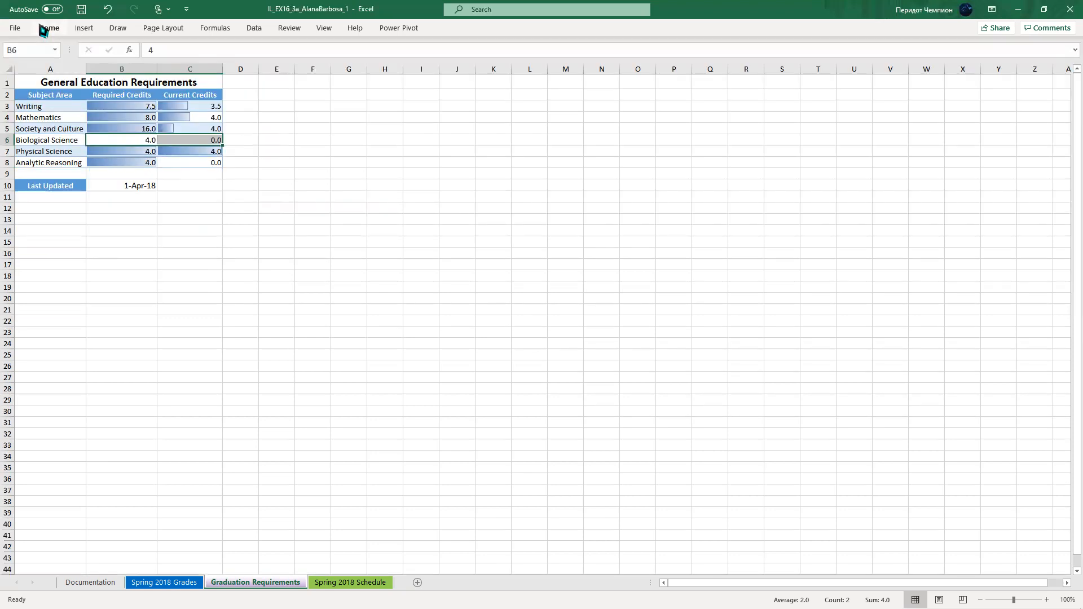
click(43, 29)
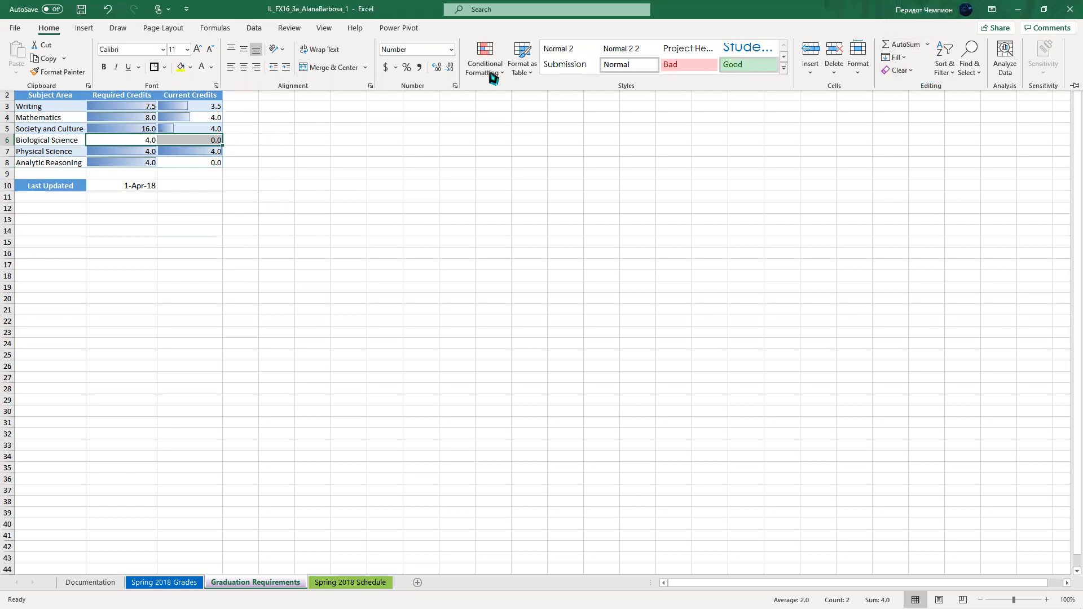
click(488, 72)
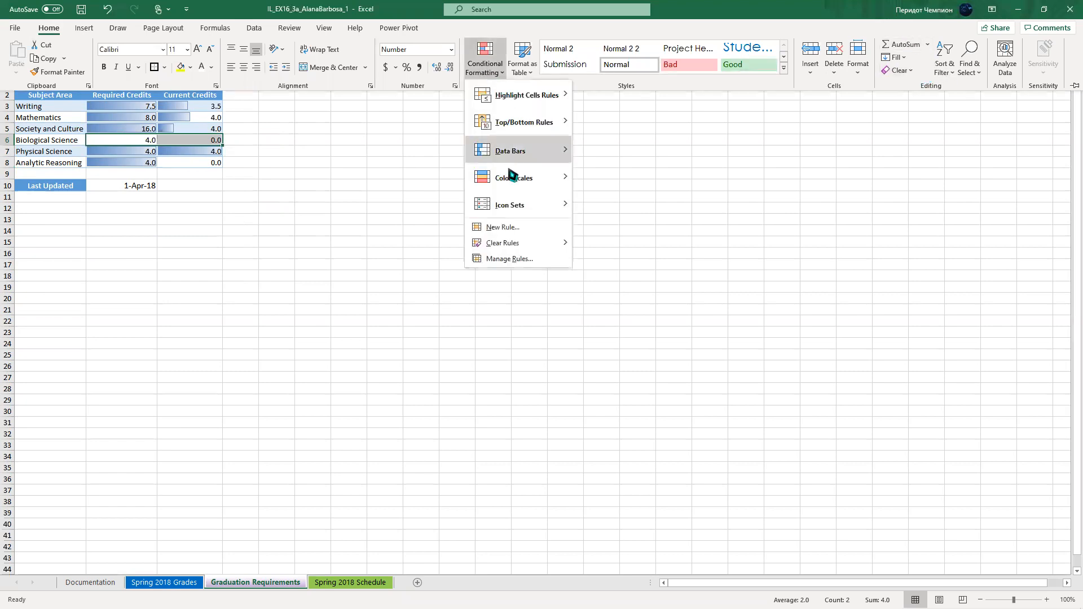
mouse_move(516, 157)
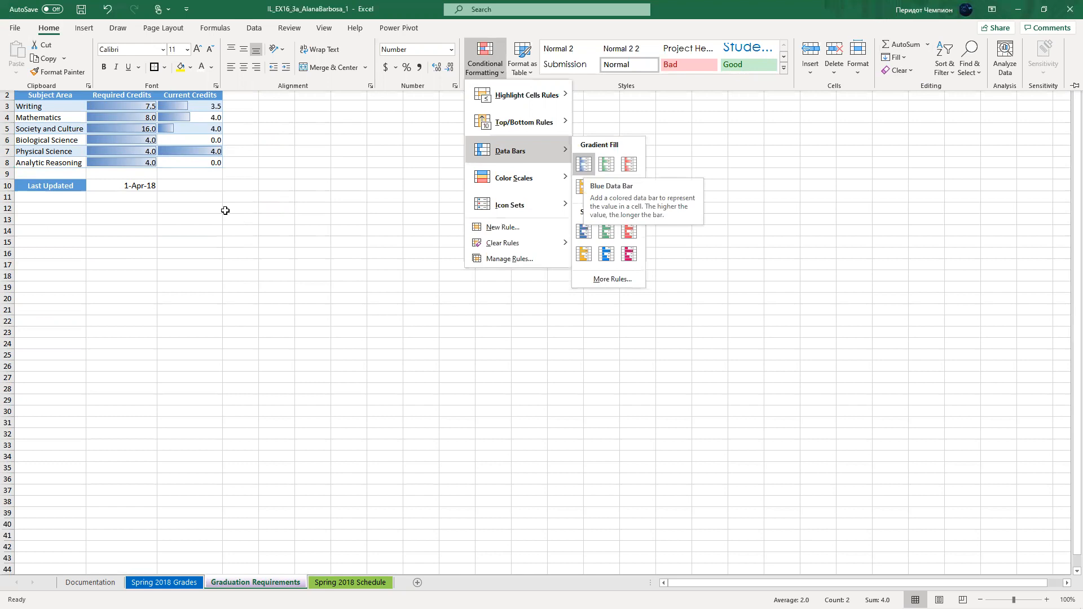
click(176, 186)
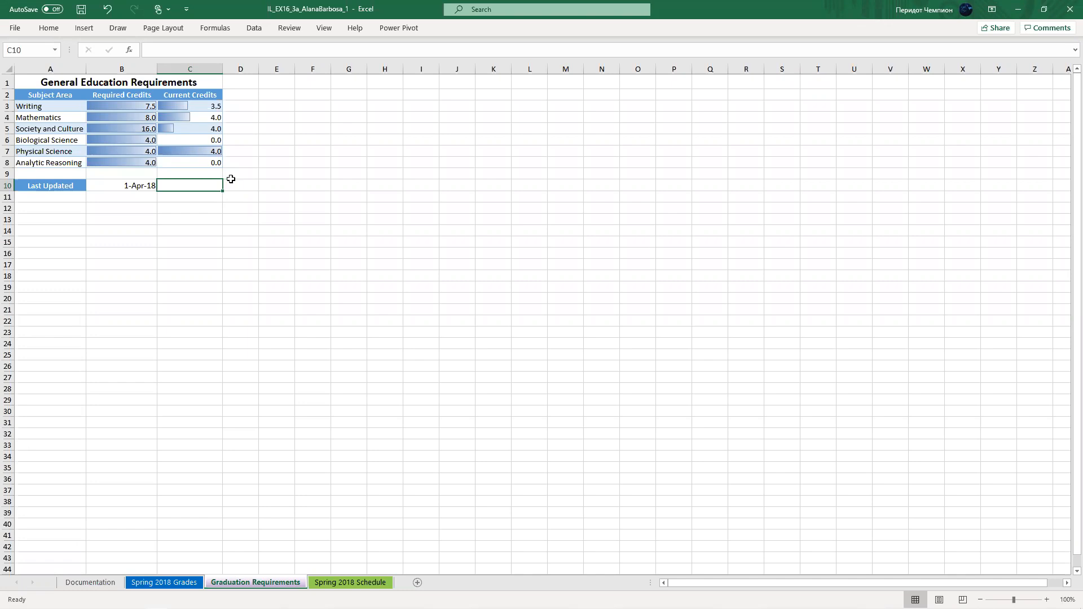
Move the Spring 2018 Schedule worksheet between Spring 2018 Grades and Graduation Requirements, and return to the Spring 2018 Grades worksheet
click(337, 585)
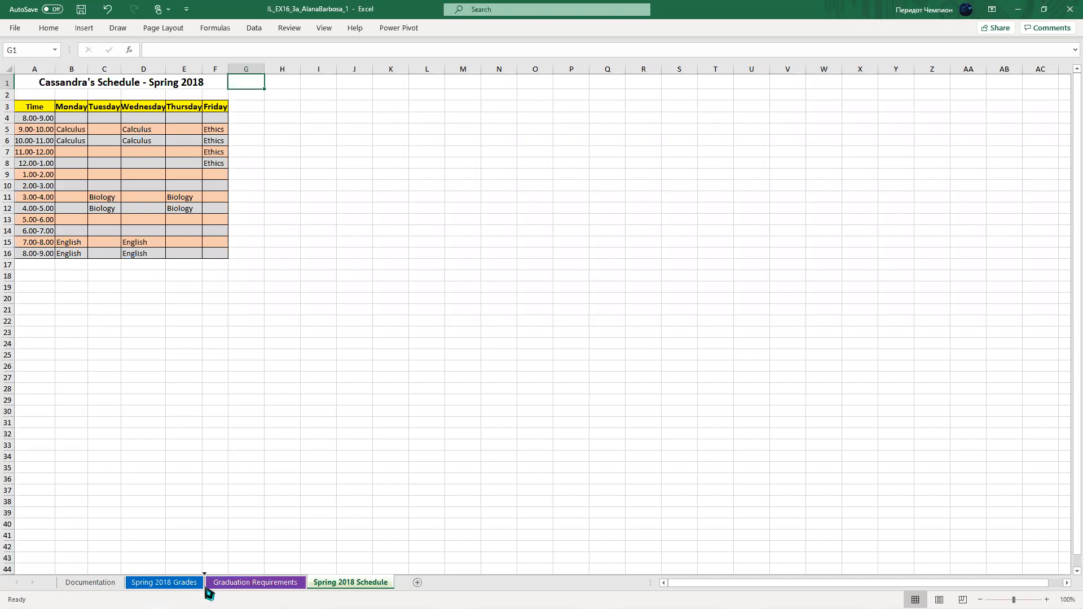
drag(206, 584, 205, 584)
click(232, 438)
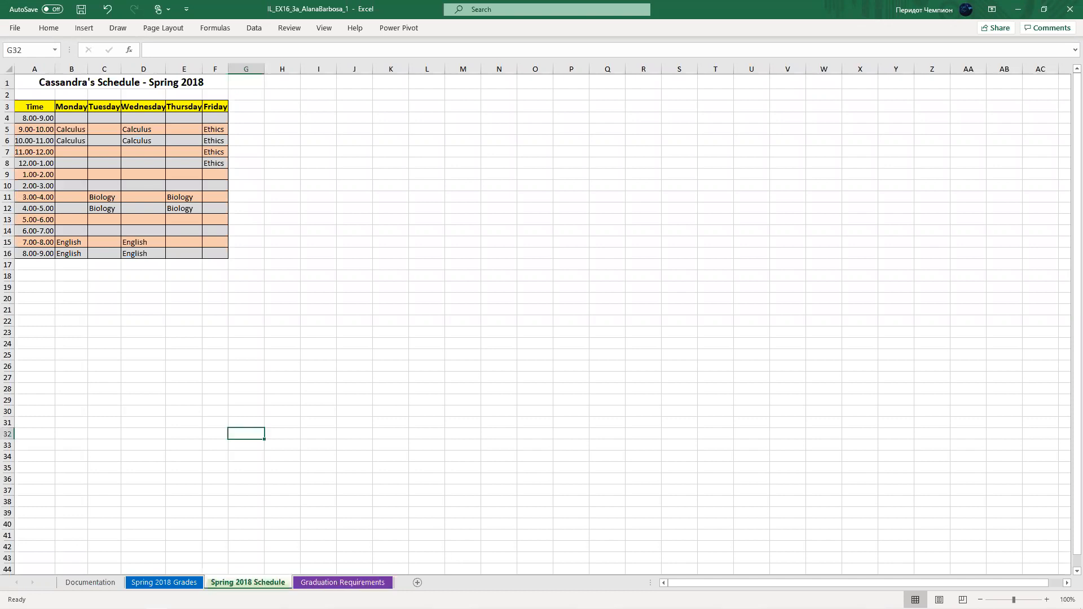
click(171, 583)
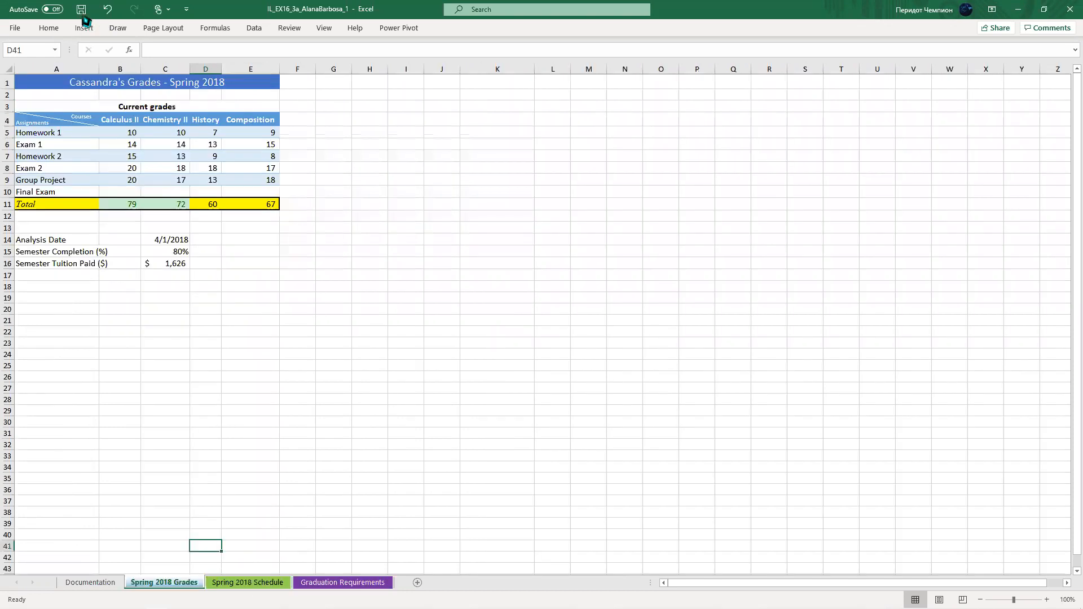
Save the workbook in Downloads as an Excel Workbook (*.xlsx) under its existing file name, and close it
click(82, 17)
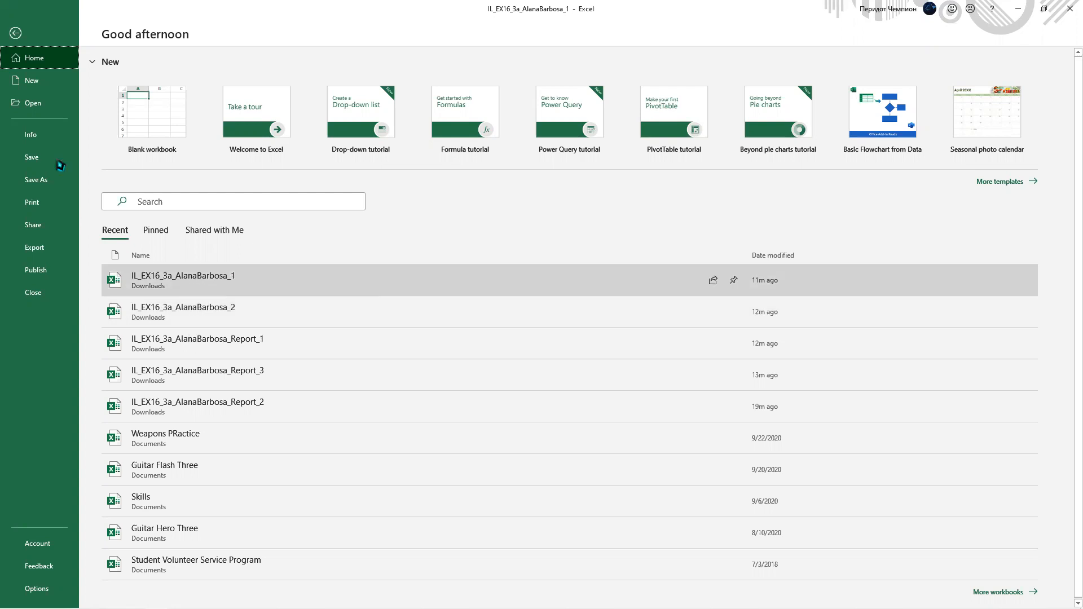
click(63, 182)
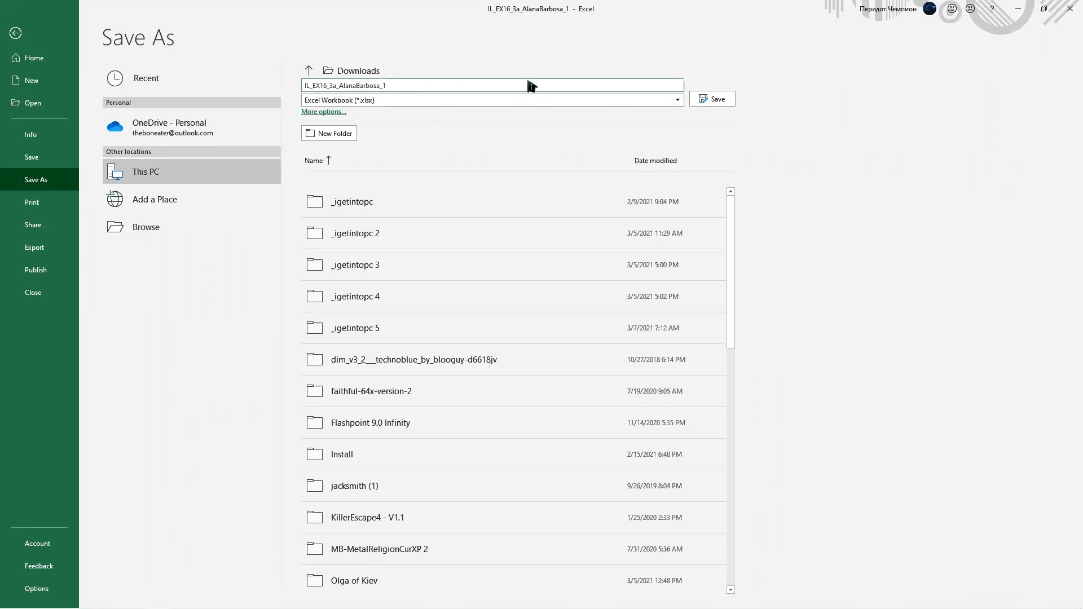
click(714, 101)
click(616, 351)
click(1070, 11)
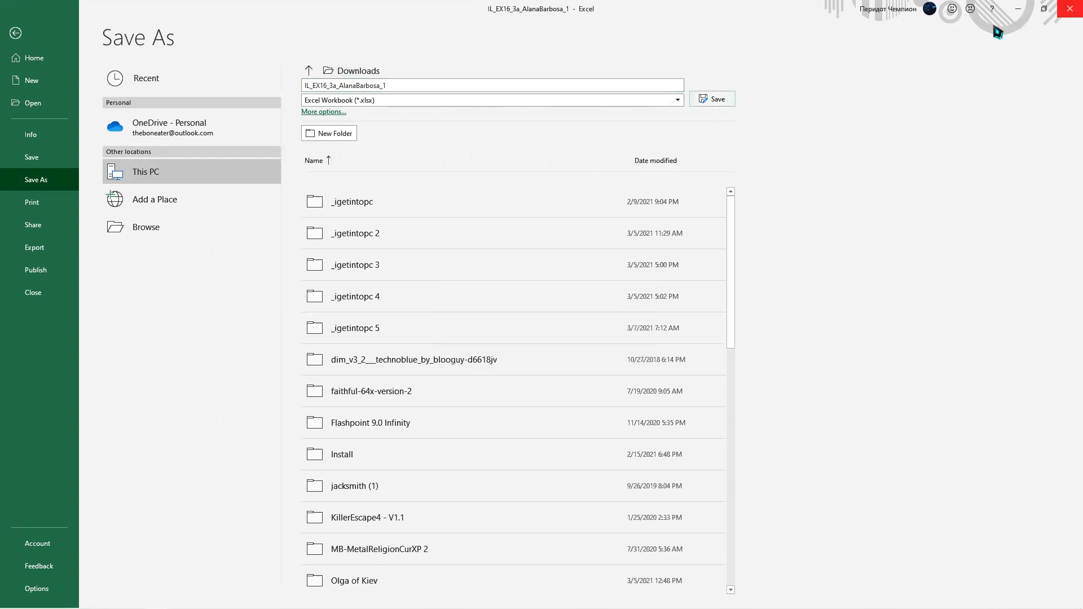